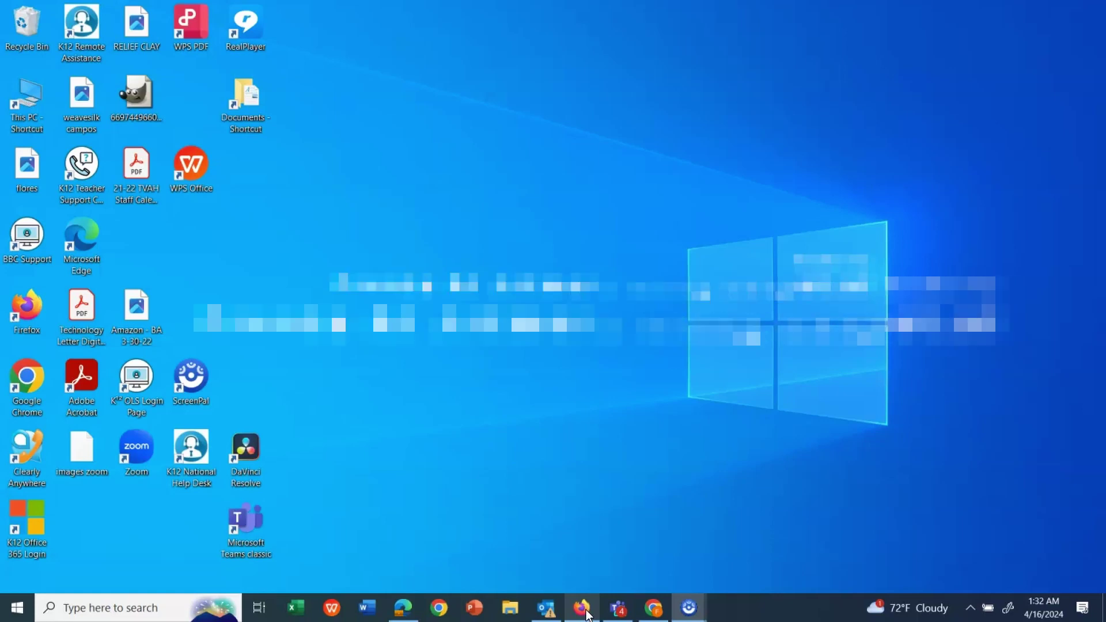
Launch Firefox from the taskbar to open the Hotpot.ai home page.
click(583, 608)
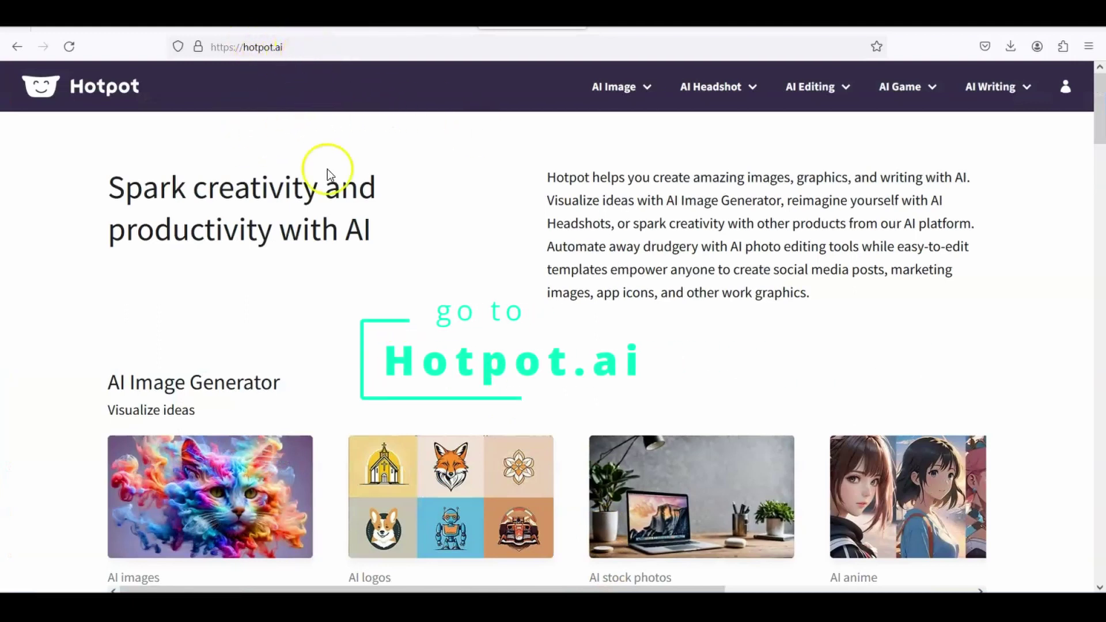
Scroll to the AI Image Generator section and open the AI images card.
scroll(321, 346, down, 3)
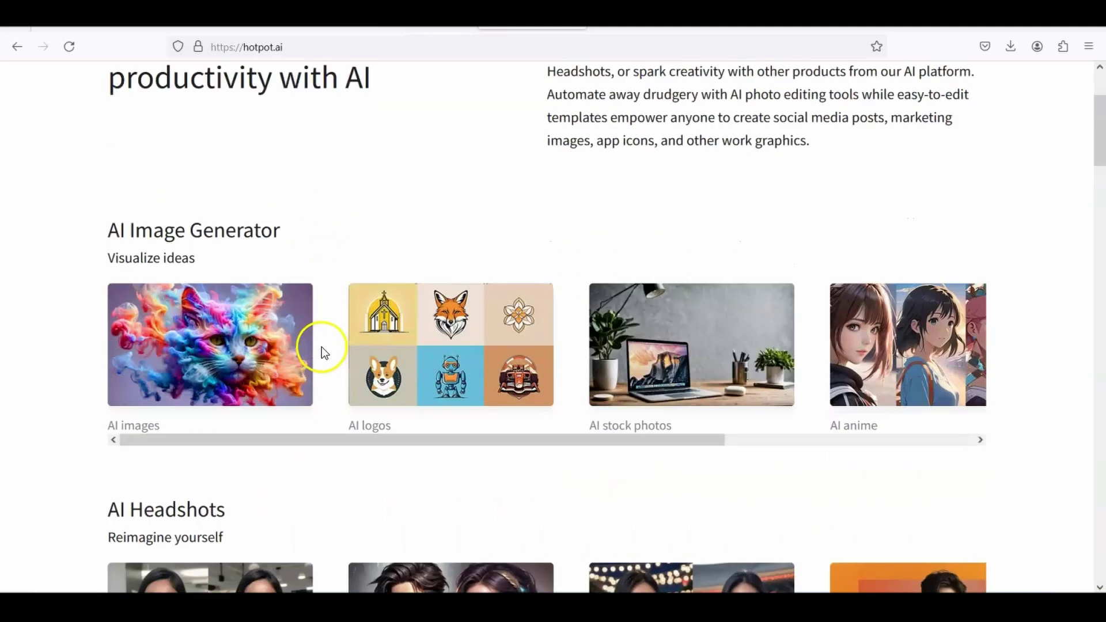
click(239, 362)
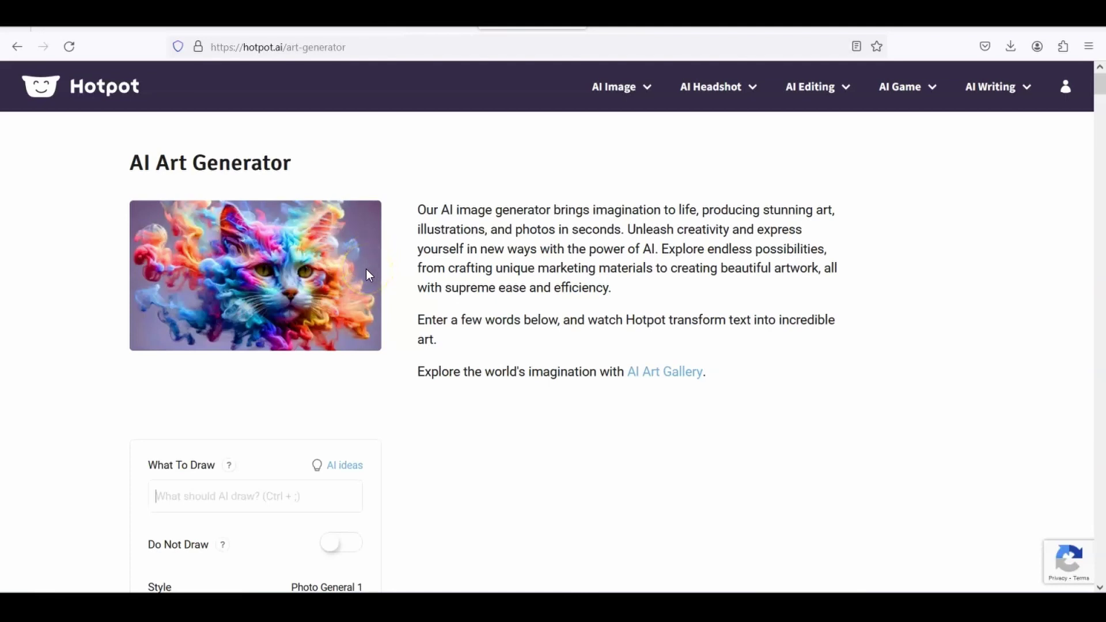
Scroll to the art generator form and place the cursor in the What To Draw box.
scroll(354, 318, down, 2)
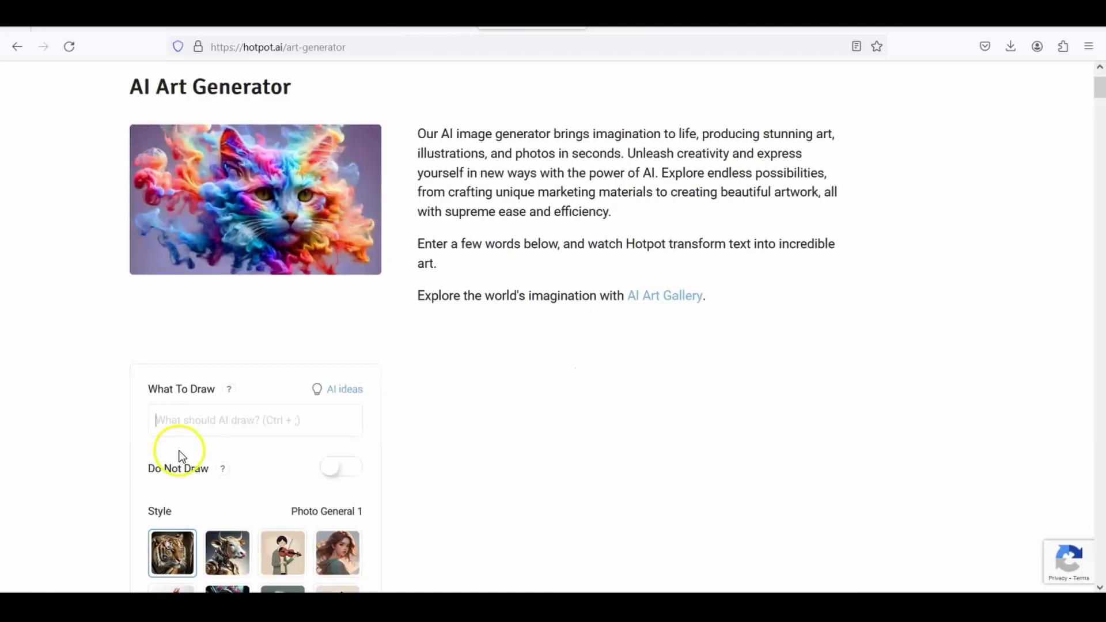
click(209, 422)
scroll(265, 403, up, 2)
scroll(272, 401, down, 4)
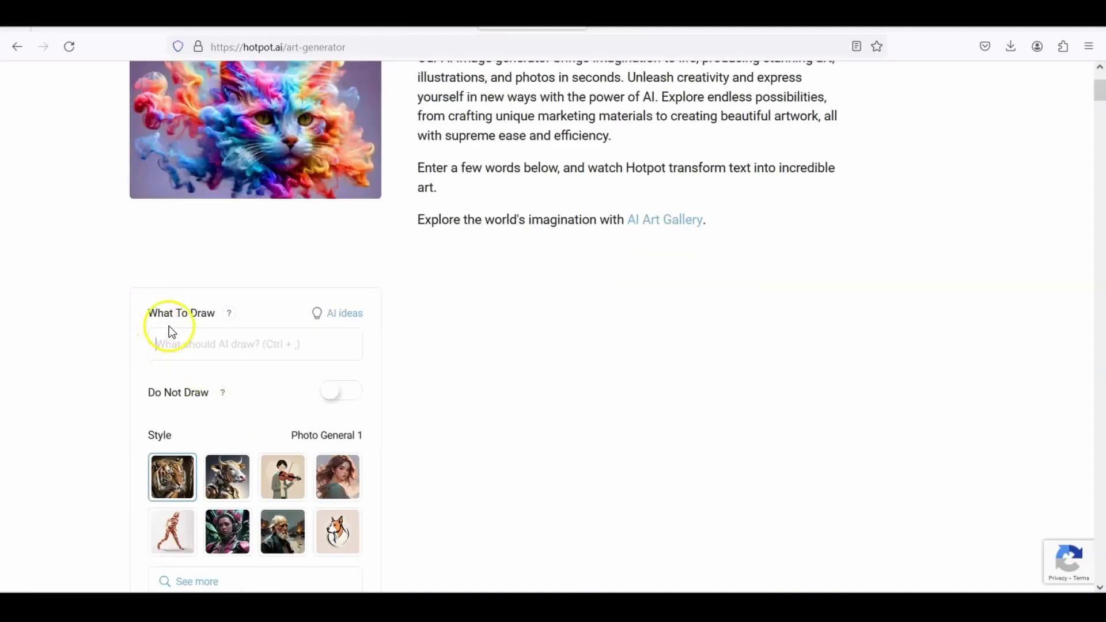
scroll(250, 355, up, 2)
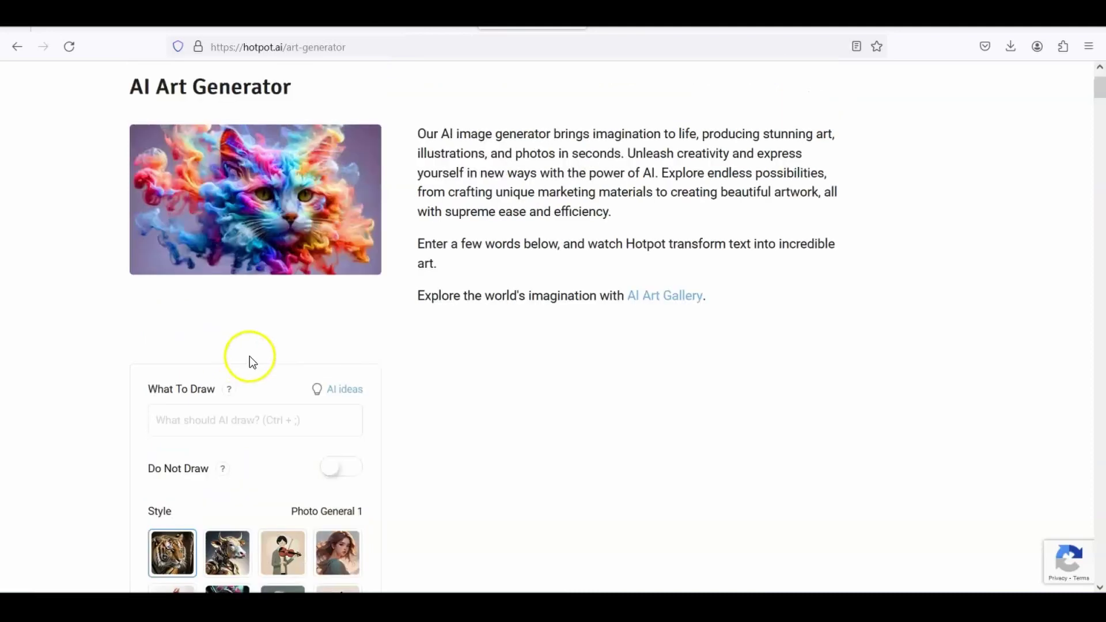
scroll(250, 355, down, 2)
click(250, 354)
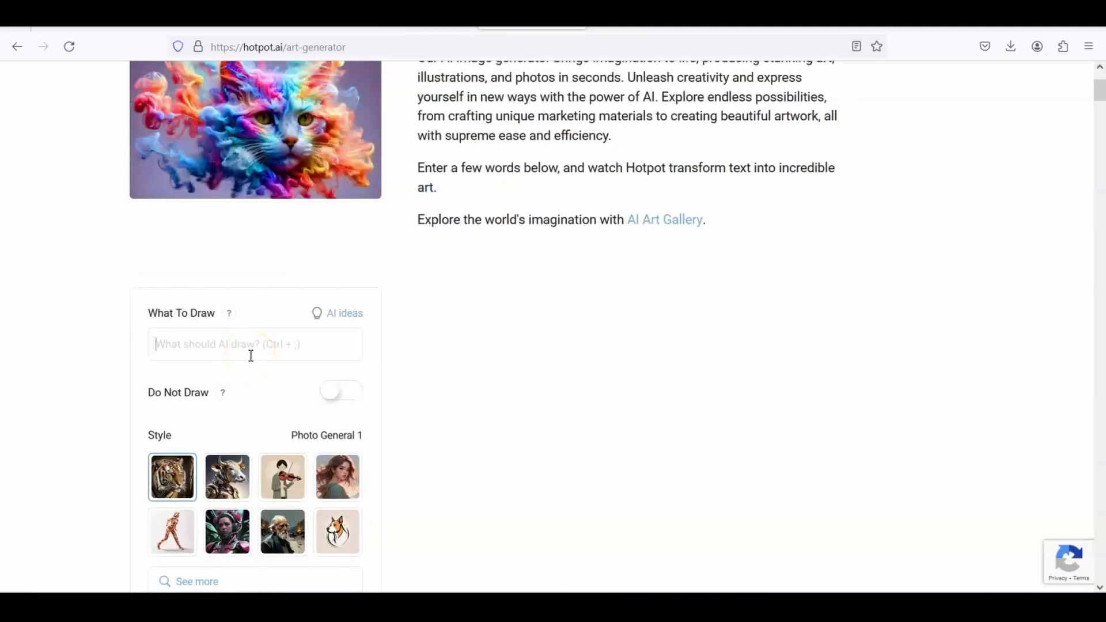
scroll(251, 356, up, 2)
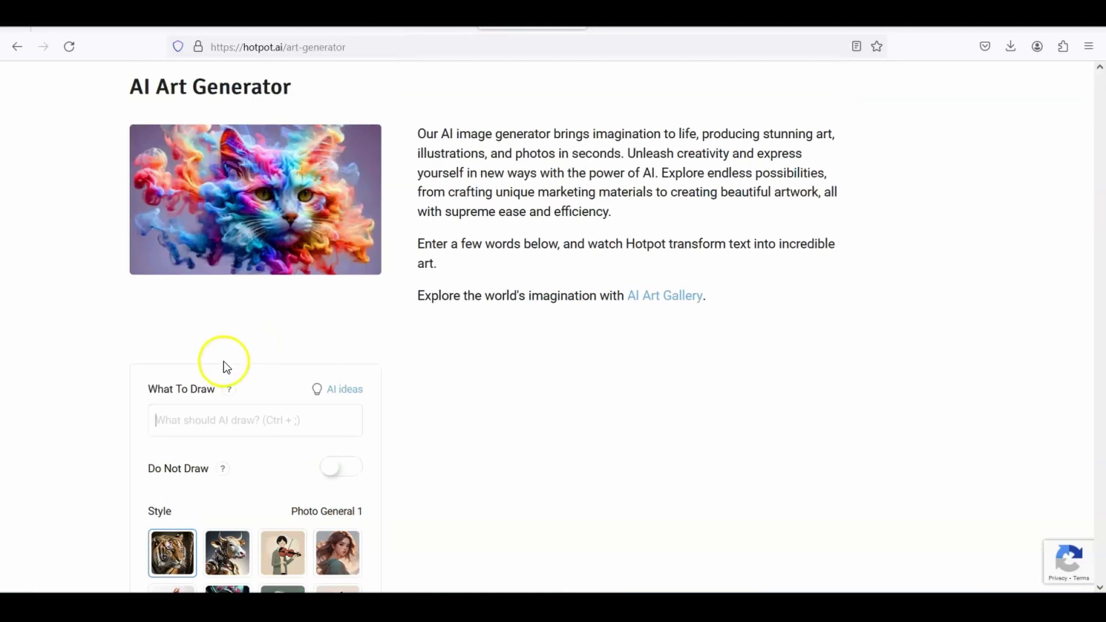
Enter 'orange cat in a spaceship' as the What To Draw prompt.
click(258, 420)
text(orange cat in a spaceship)
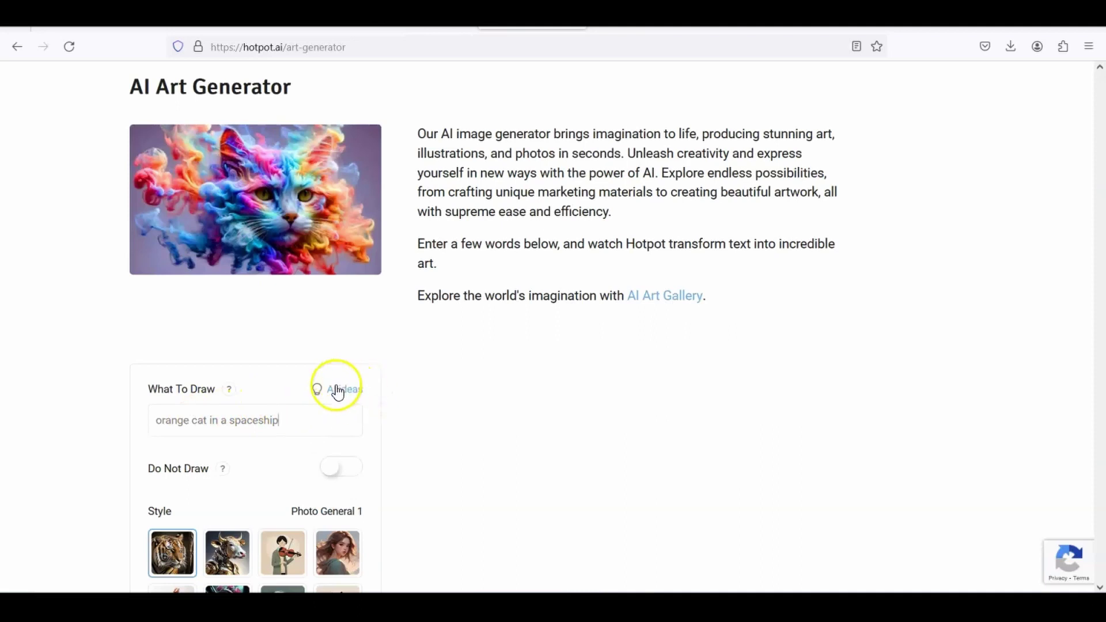
scroll(337, 394, down, 2)
scroll(337, 394, down, 2)
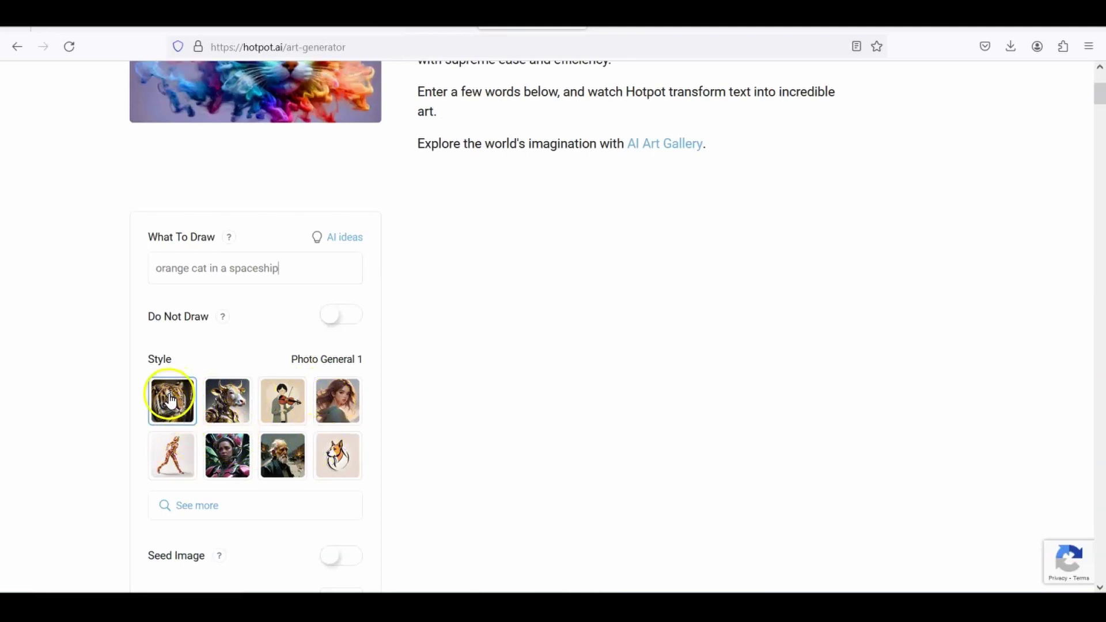
click(227, 406)
click(193, 401)
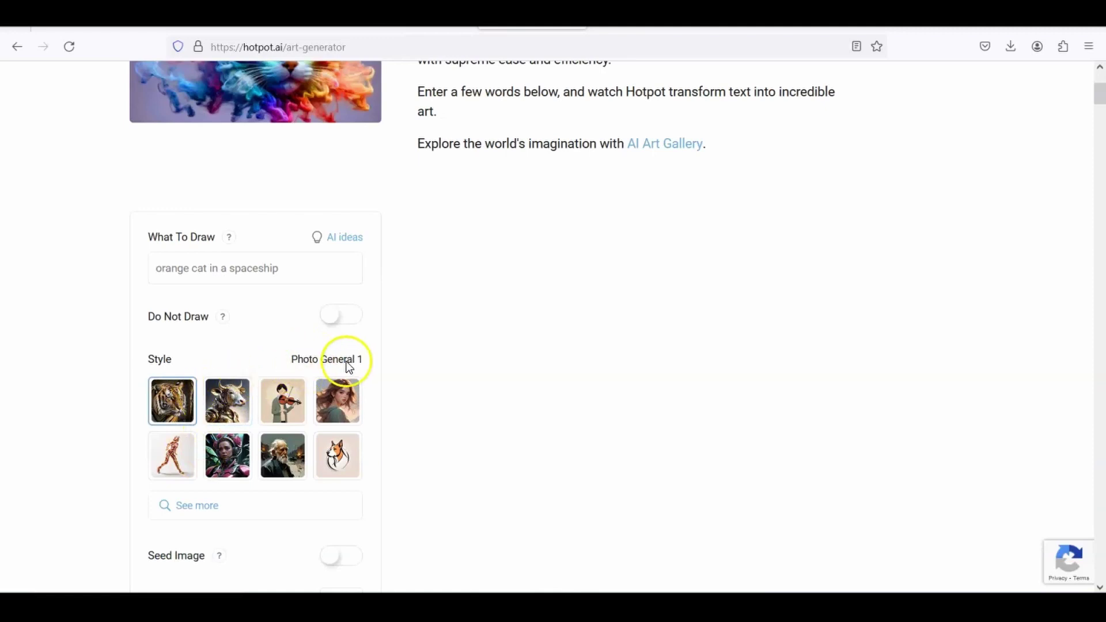
click(227, 400)
click(295, 397)
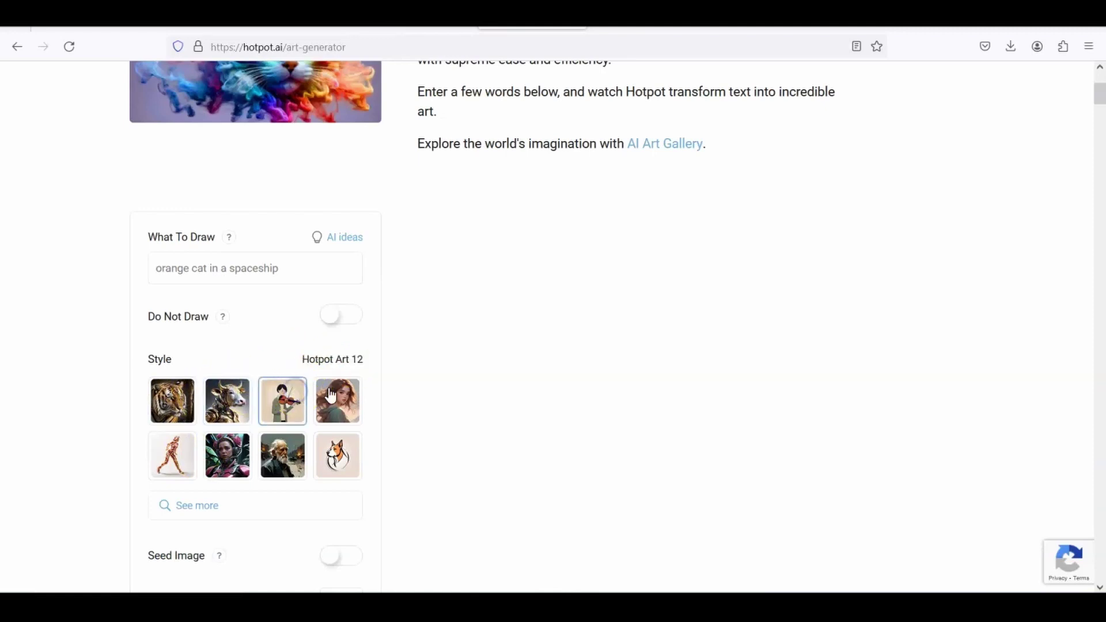
click(346, 399)
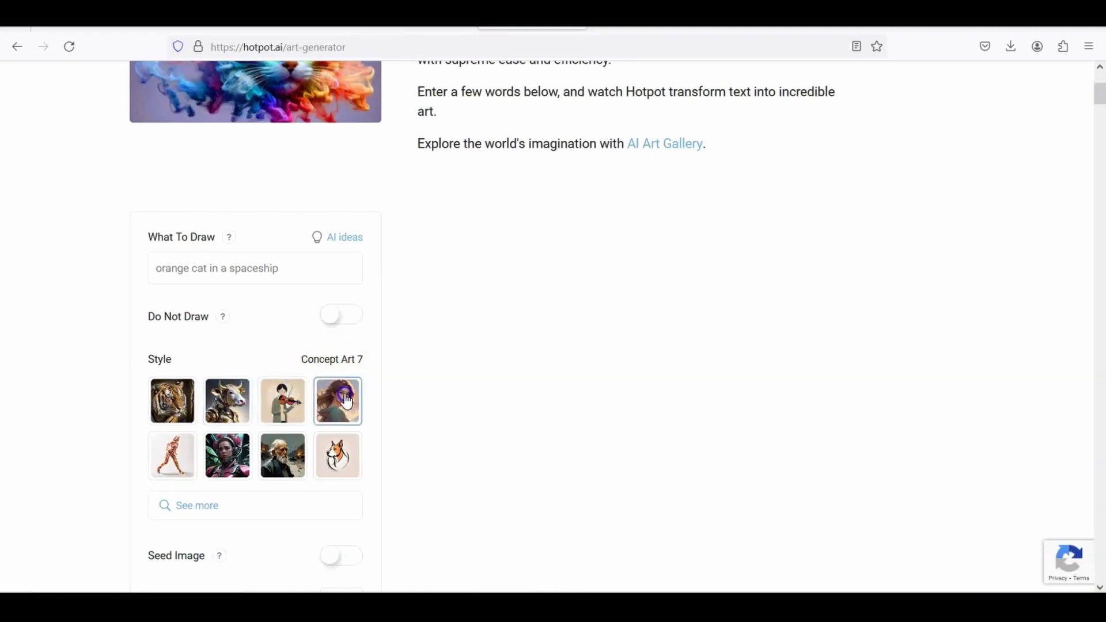
click(227, 456)
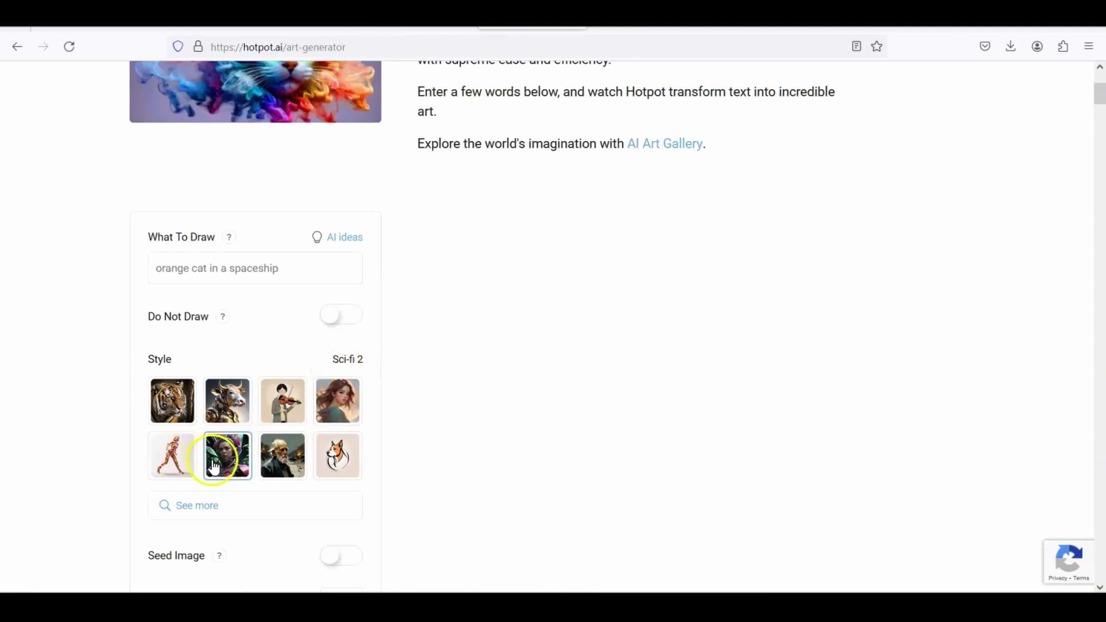
click(172, 406)
scroll(445, 397, down, 1)
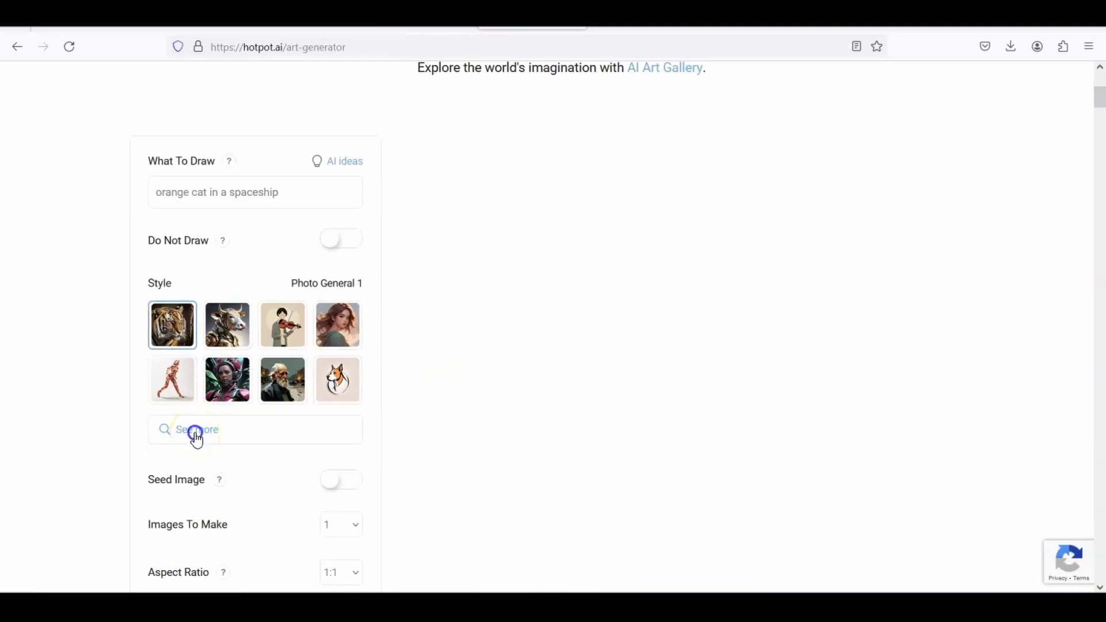
click(195, 431)
scroll(598, 302, down, 7)
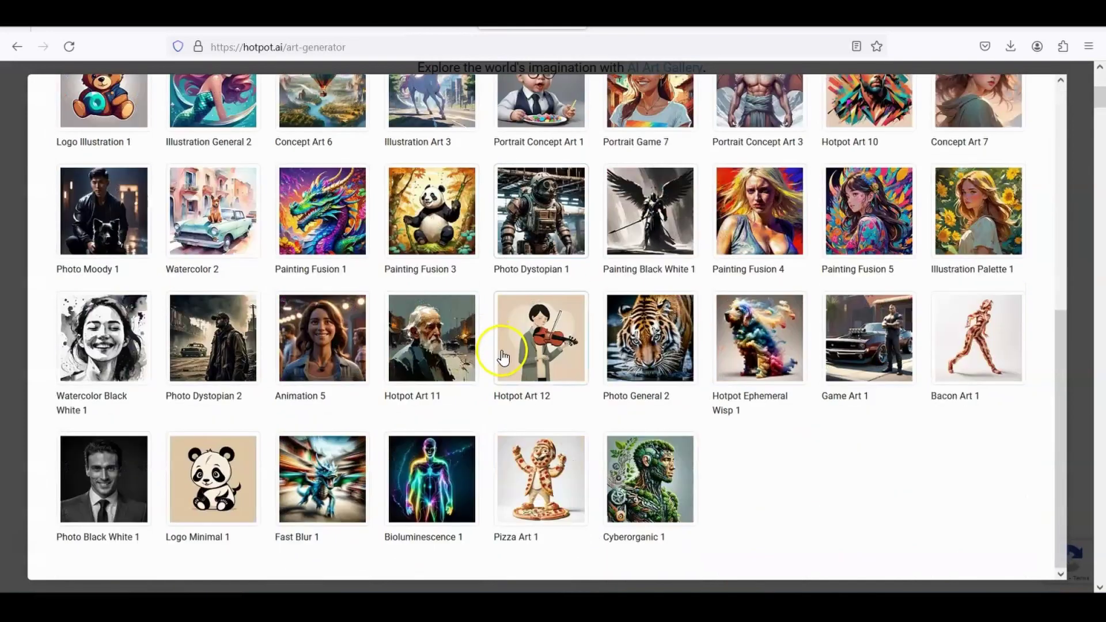
scroll(506, 358, up, 7)
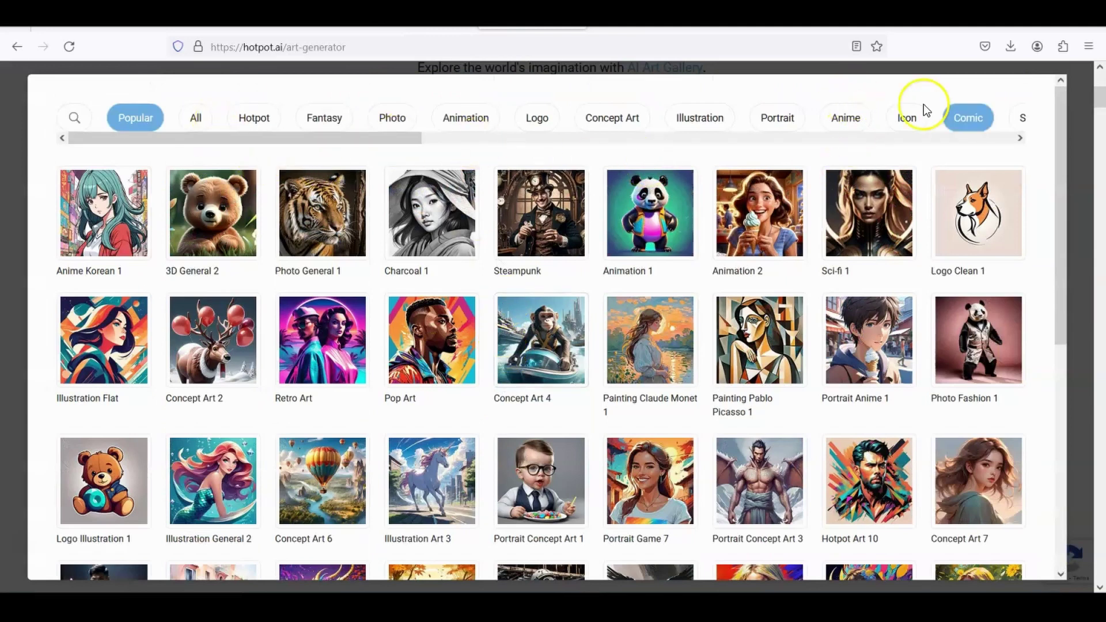
click(9, 269)
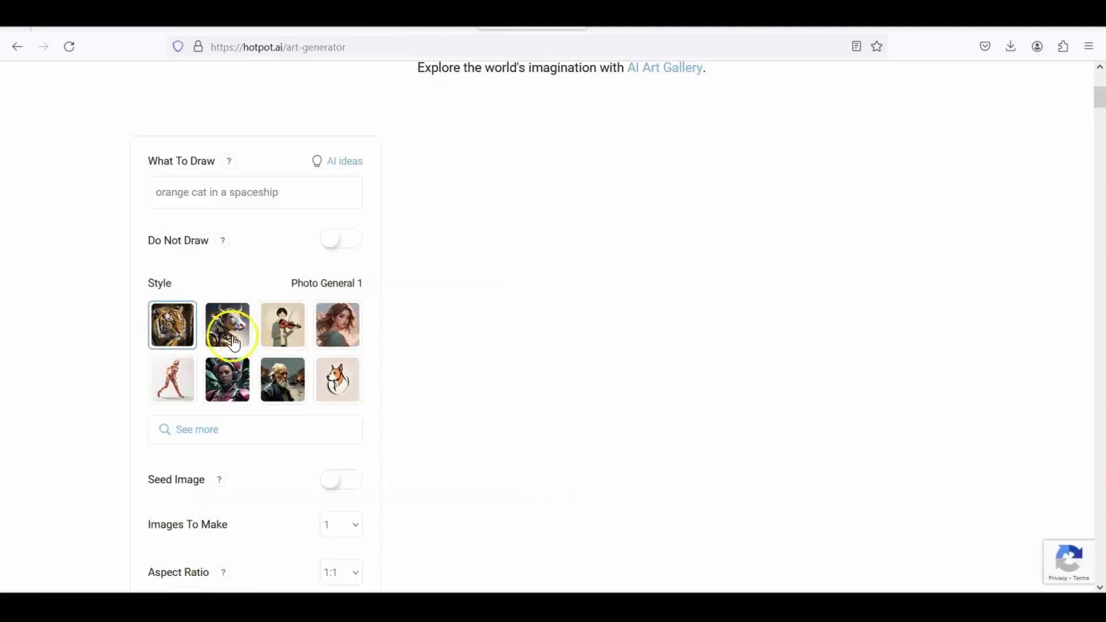
Scroll to the bottom of the form and start generating the orange cat picture with Create.
scroll(387, 400, down, 3)
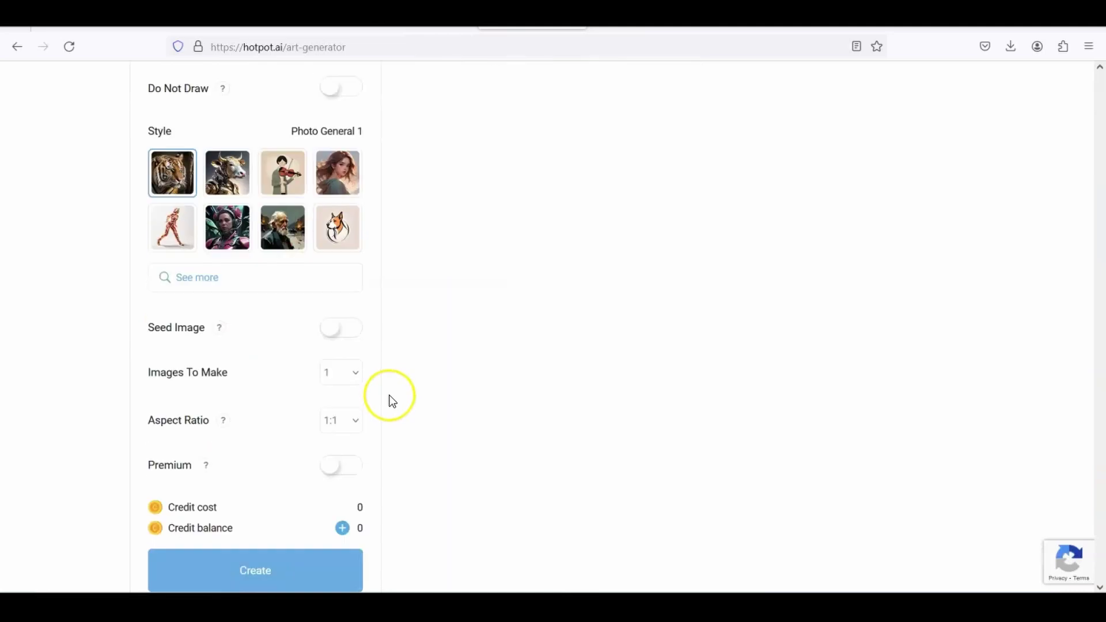
scroll(390, 399, down, 2)
scroll(249, 350, up, 3)
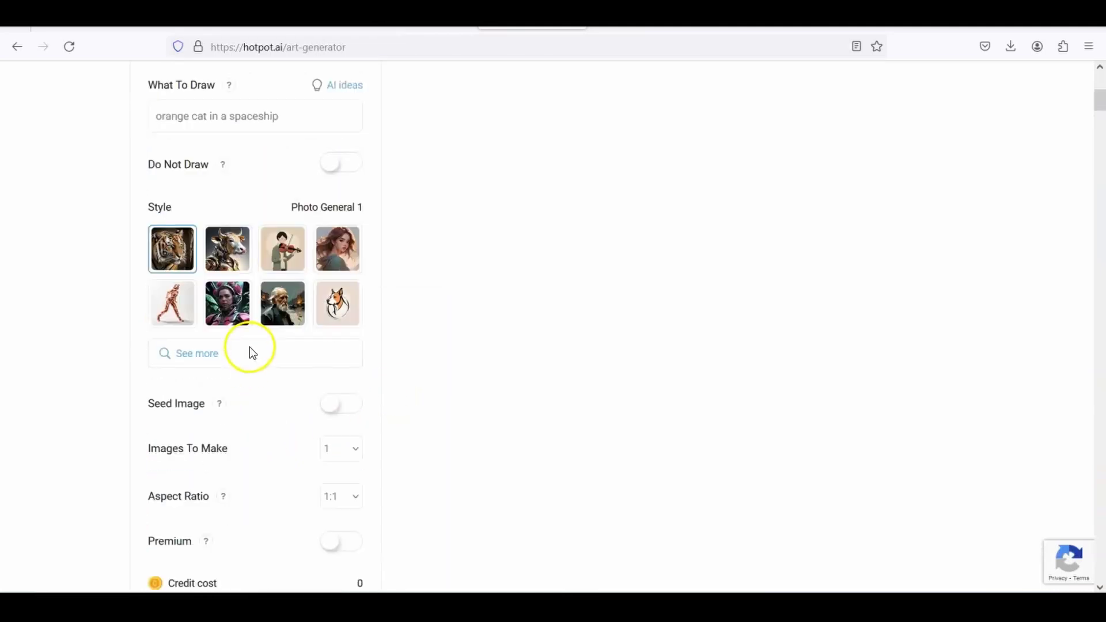
scroll(250, 350, down, 3)
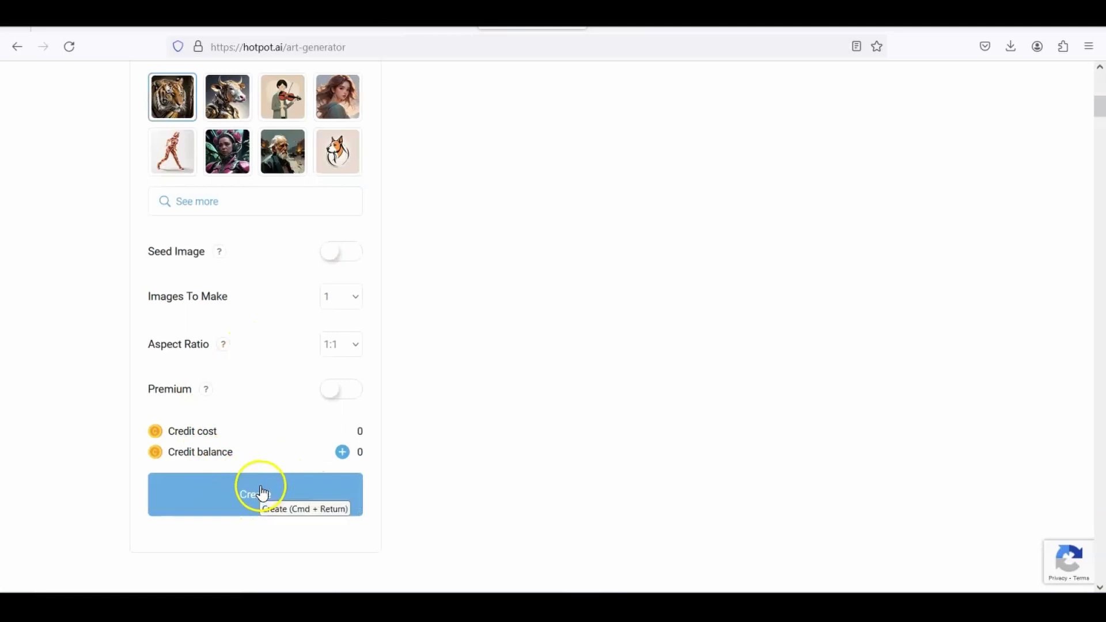
click(240, 499)
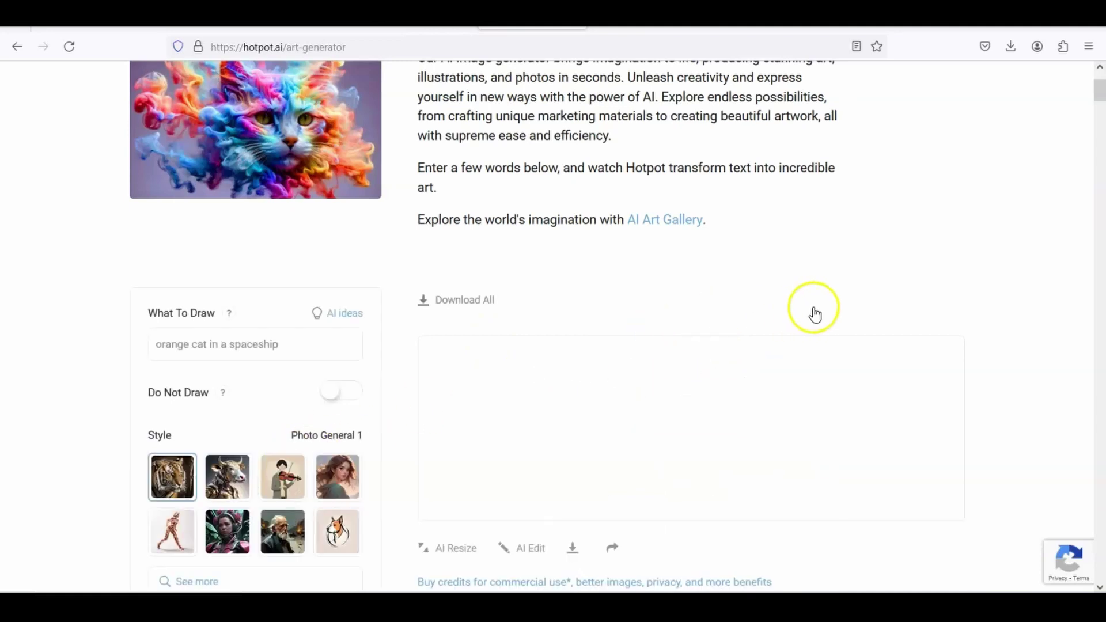
Bring the finished orange cat spaceship picture and its download icon fully into view.
scroll(820, 314, down, 1)
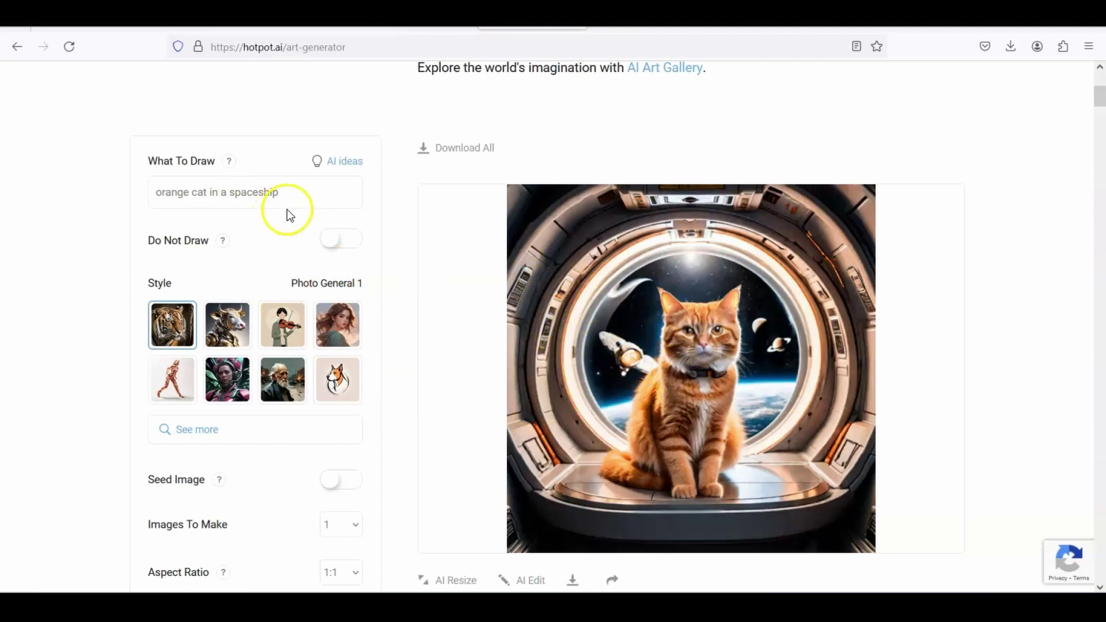
click(302, 192)
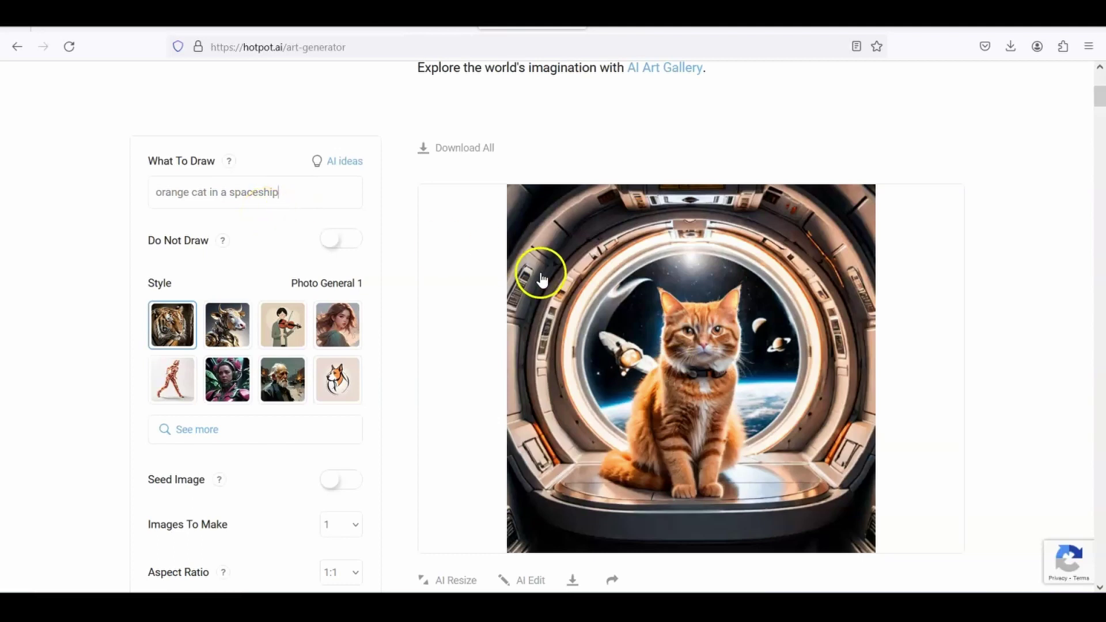
scroll(567, 271, down, 3)
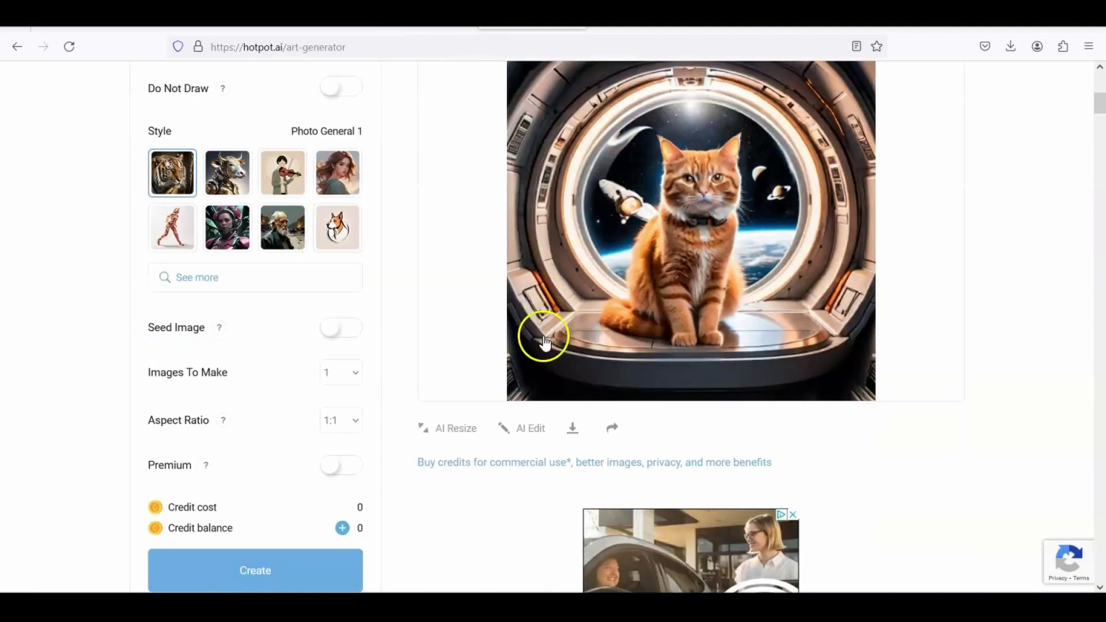
scroll(576, 351, up, 1)
scroll(593, 353, up, 1)
scroll(553, 415, down, 1)
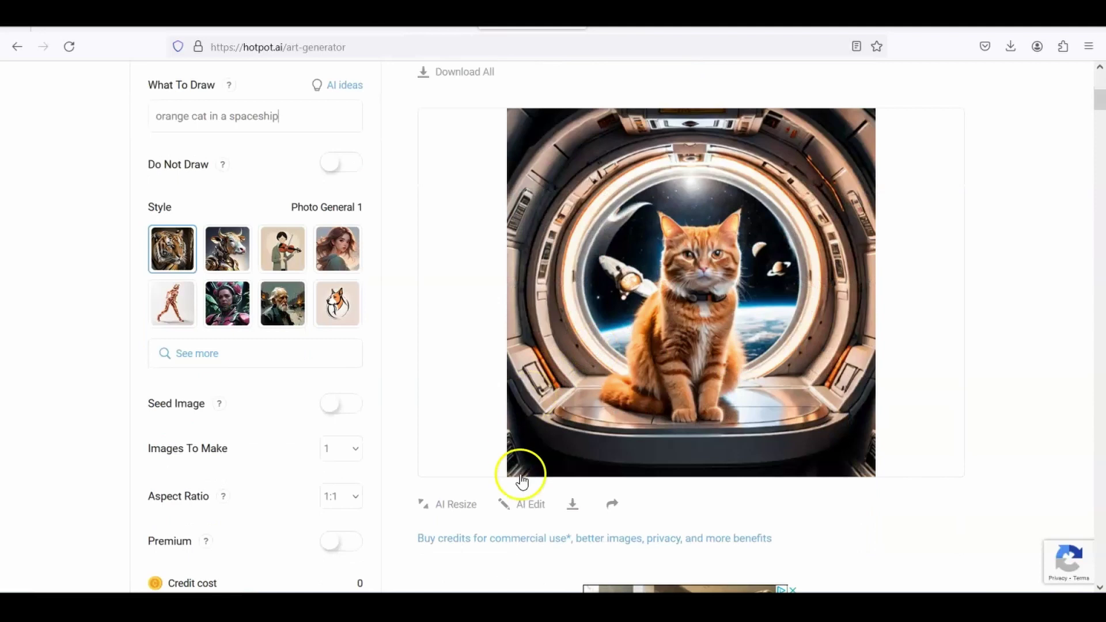
Download the cat picture as a non-commercial PNG and dismiss the download prompt.
click(571, 507)
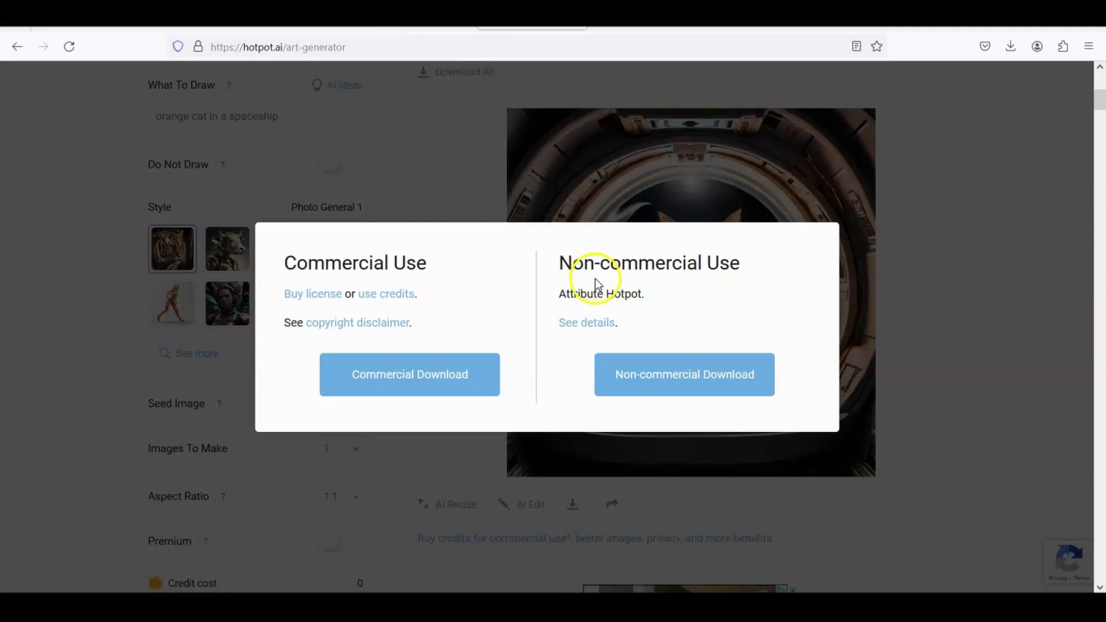
click(659, 379)
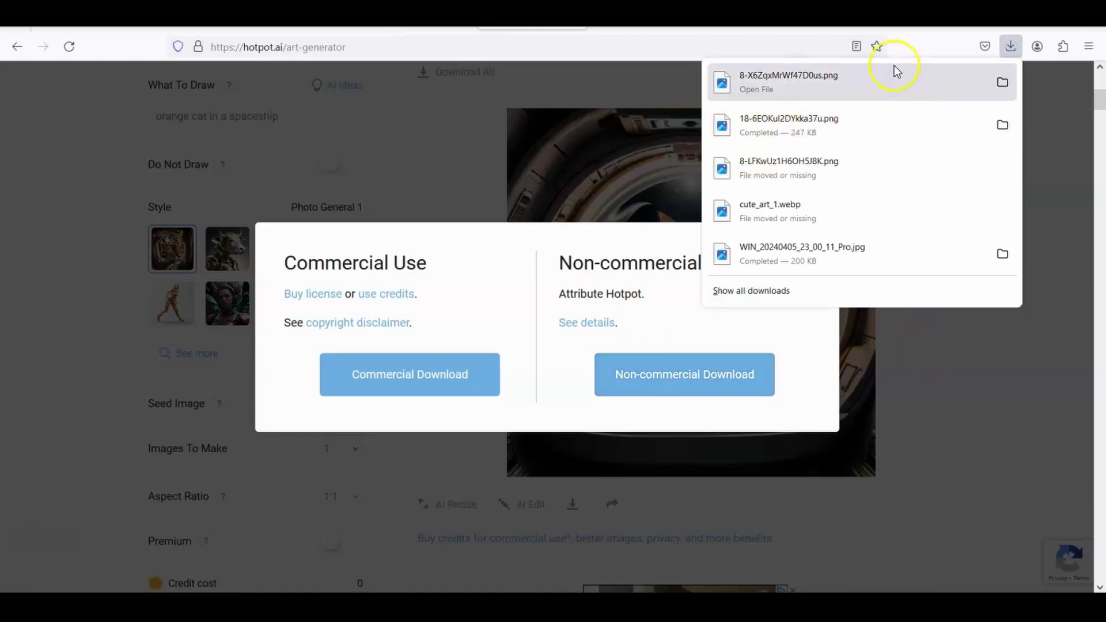
click(934, 378)
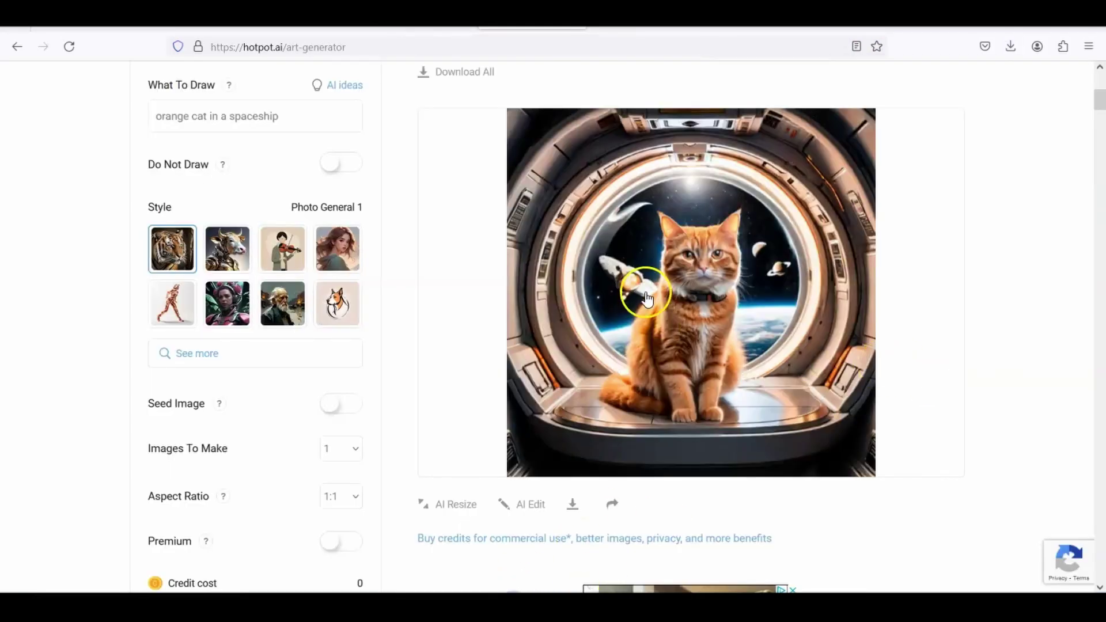
Open the downloaded cat PNG from the Downloads folder in File Explorer for viewing.
key(super+e)
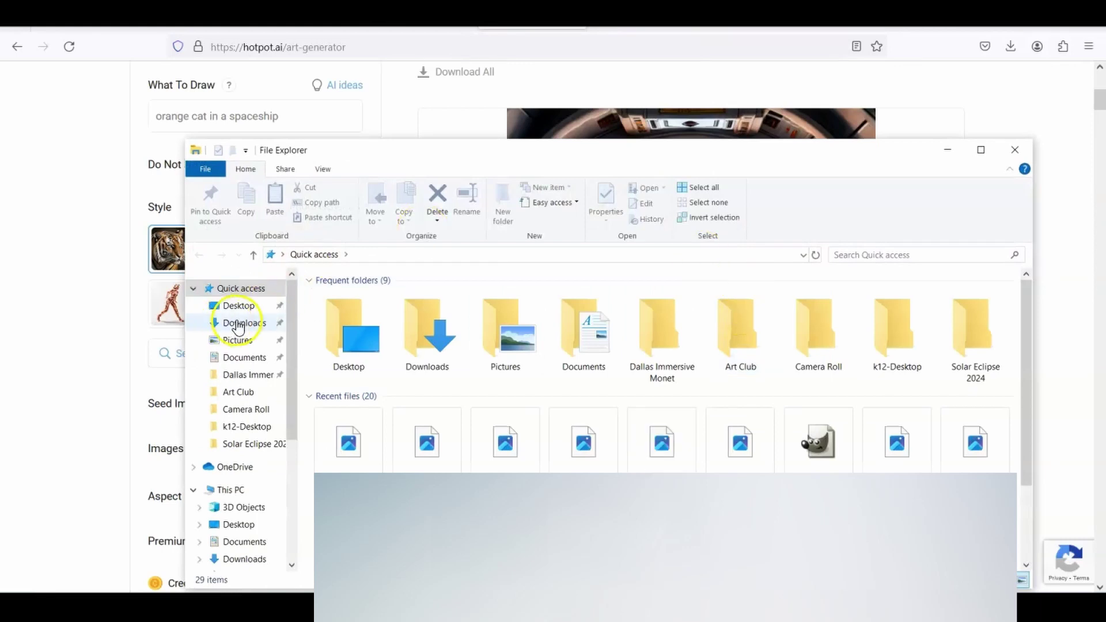
click(242, 323)
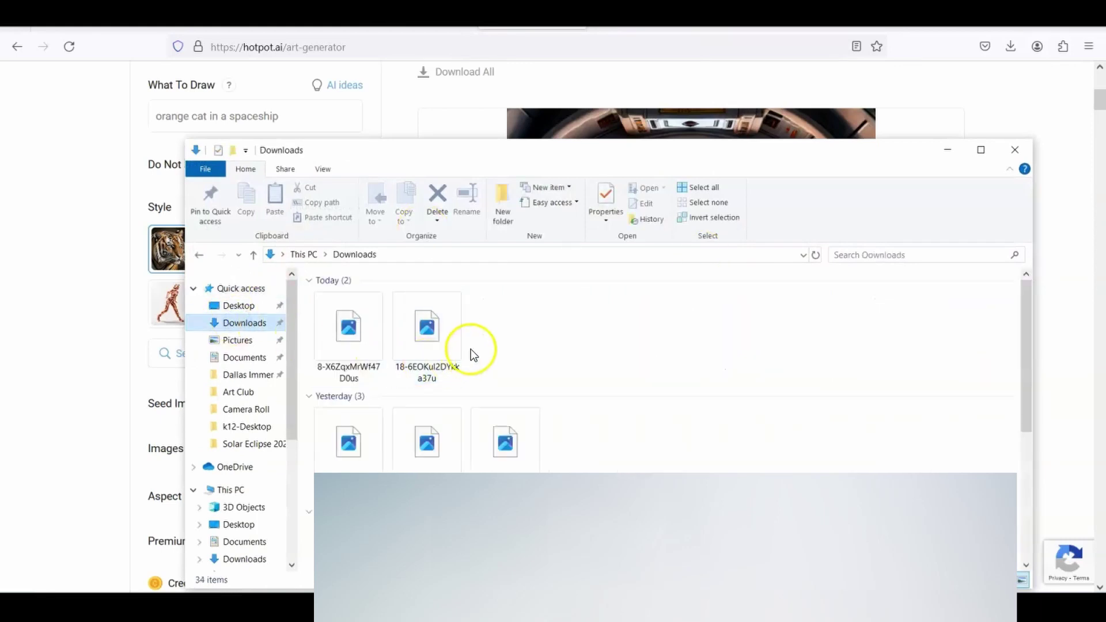
click(350, 329)
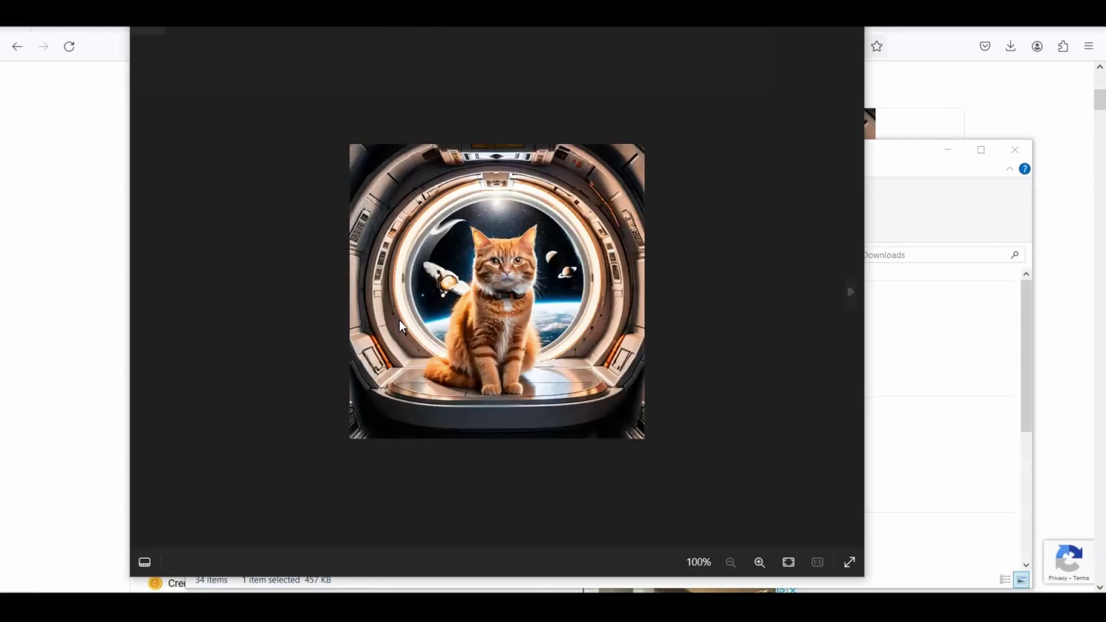
scroll(540, 273, up, 1)
scroll(539, 273, up, 2)
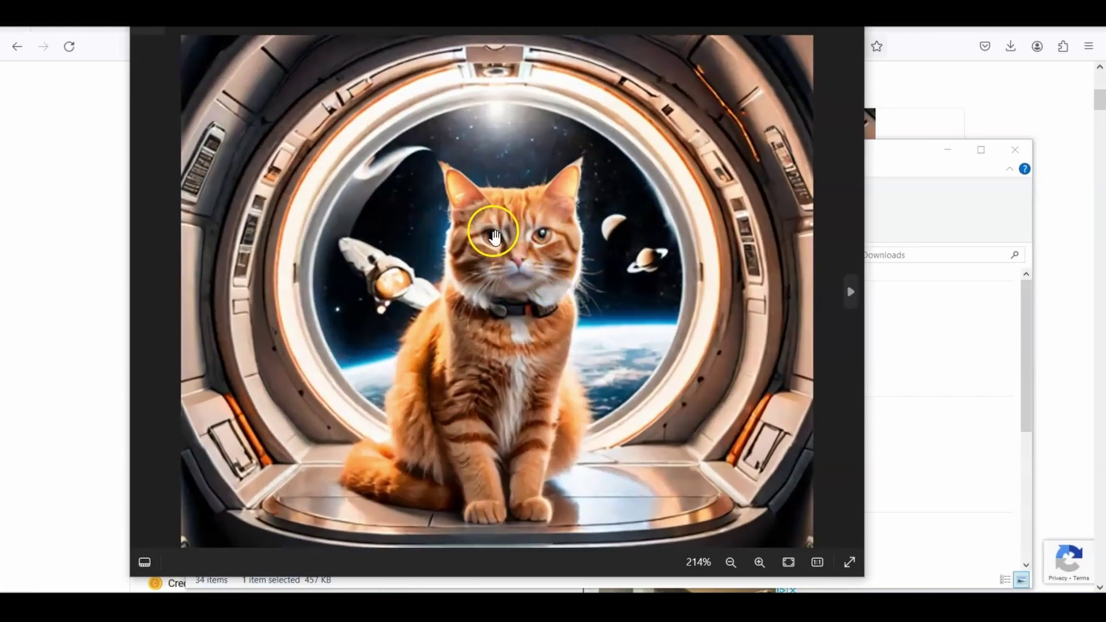
scroll(494, 234, down, 2)
scroll(516, 282, down, 1)
scroll(526, 284, up, 2)
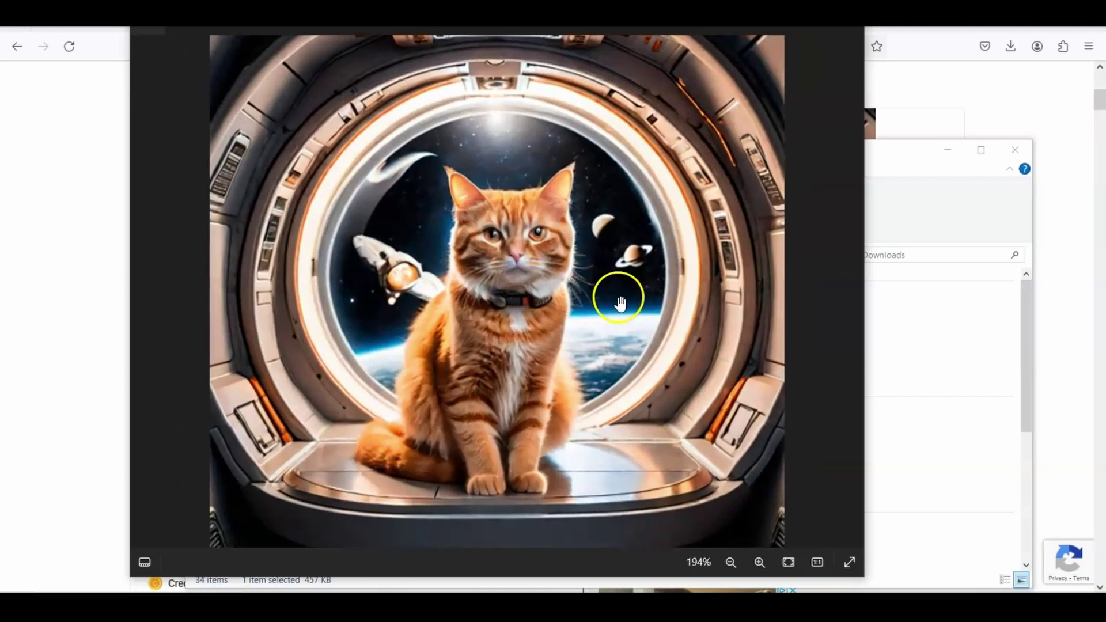
scroll(761, 103, down, 2)
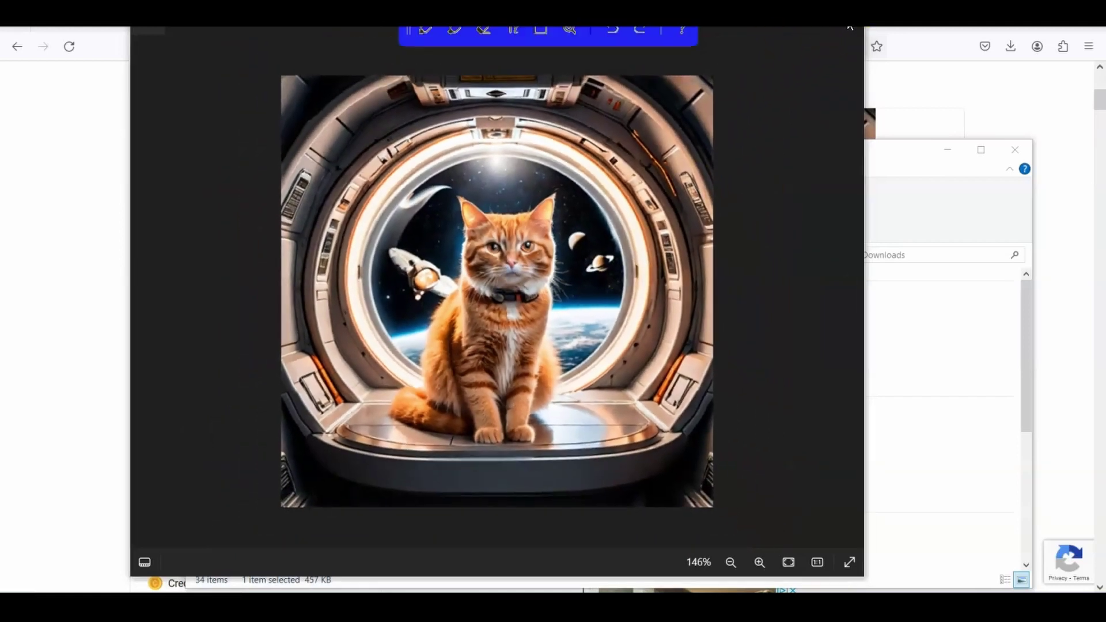
Close the image viewer and return to the Hotpot.ai generator, dismissing the leftover download prompt.
click(850, 35)
click(924, 112)
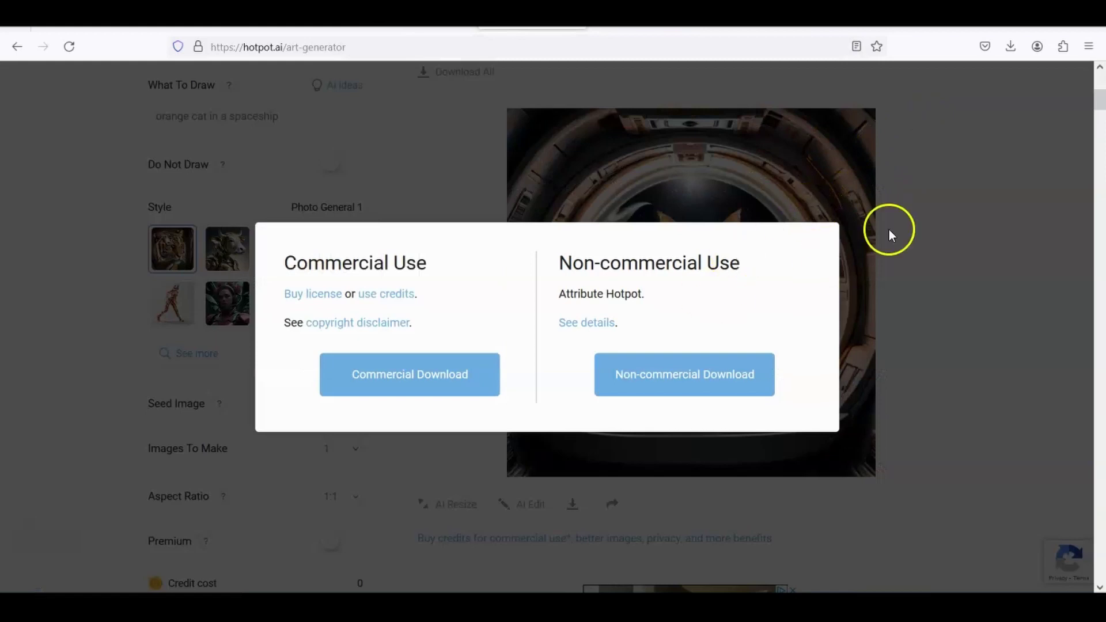
click(889, 230)
scroll(248, 240, up, 2)
scroll(262, 246, down, 2)
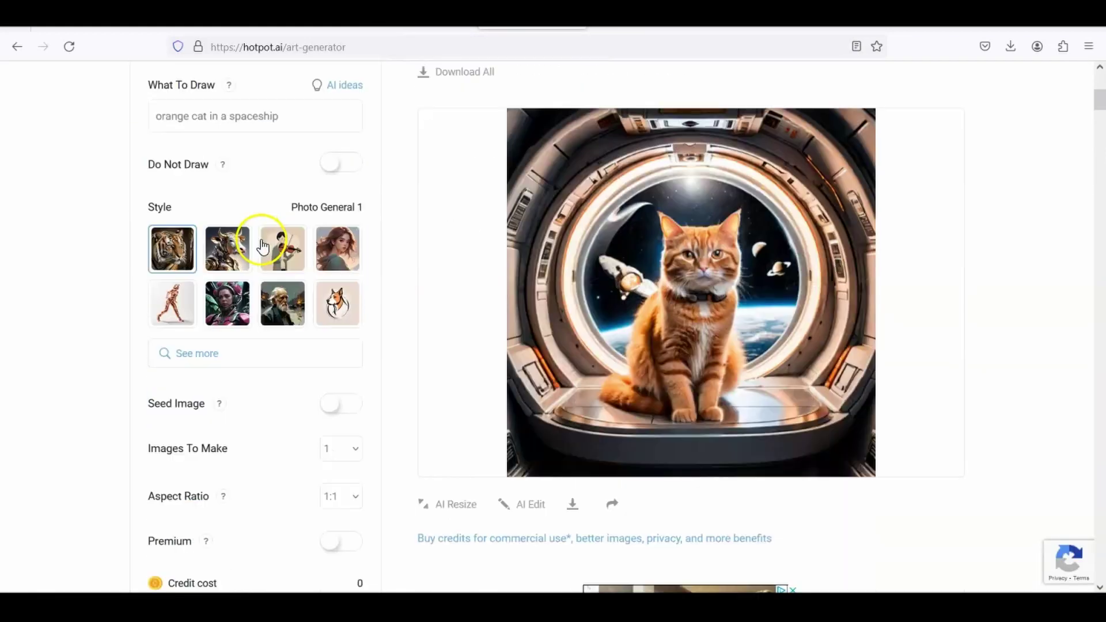
scroll(224, 311, up, 1)
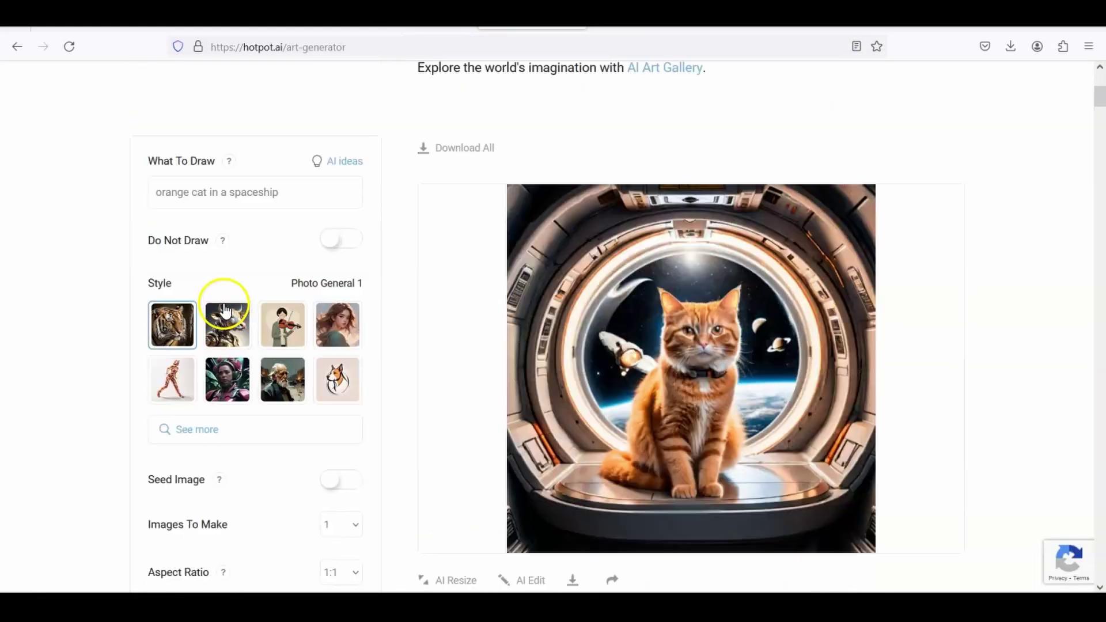
scroll(225, 311, up, 1)
Replace the prompt text with 'bunnies hopping in downtown Dallas'.
drag(271, 266, 133, 267)
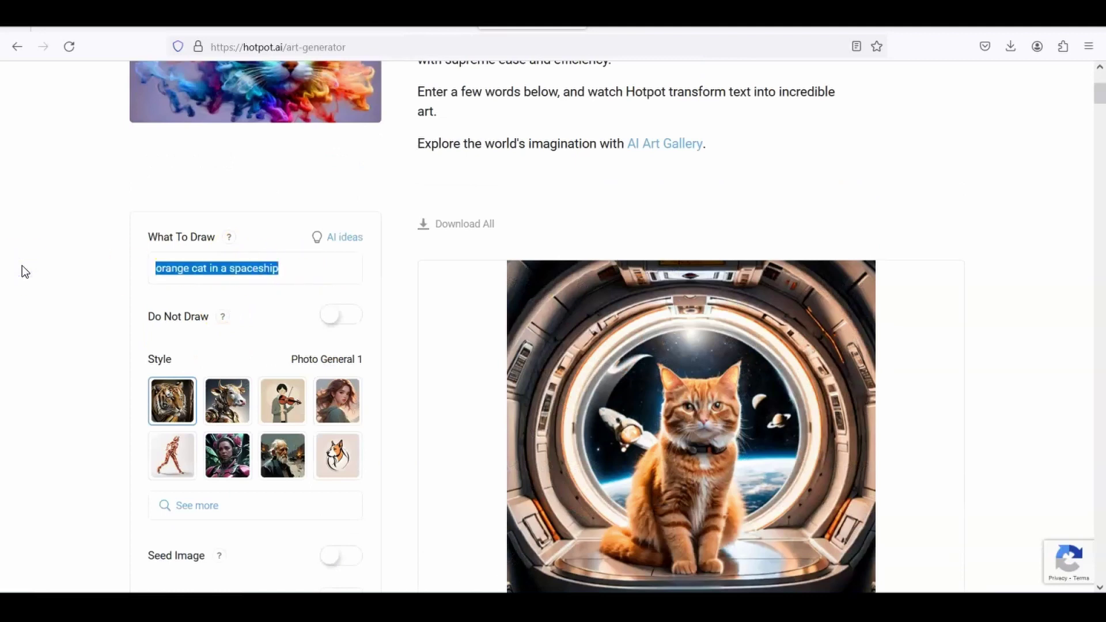
text(bunnies hopping in downtown Dallas)
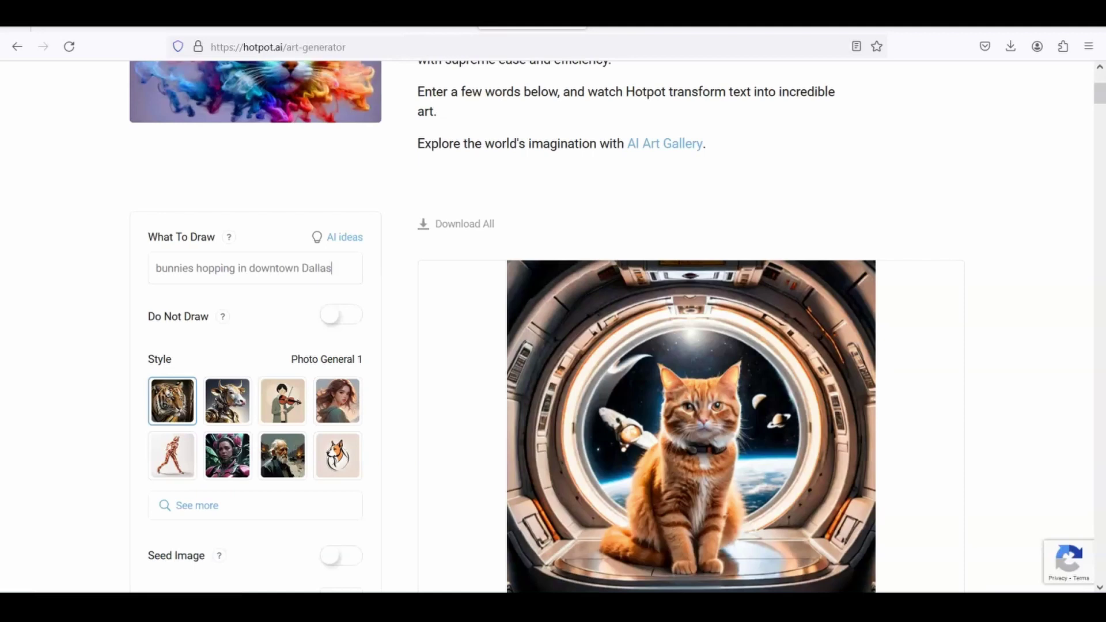
scroll(272, 407, down, 5)
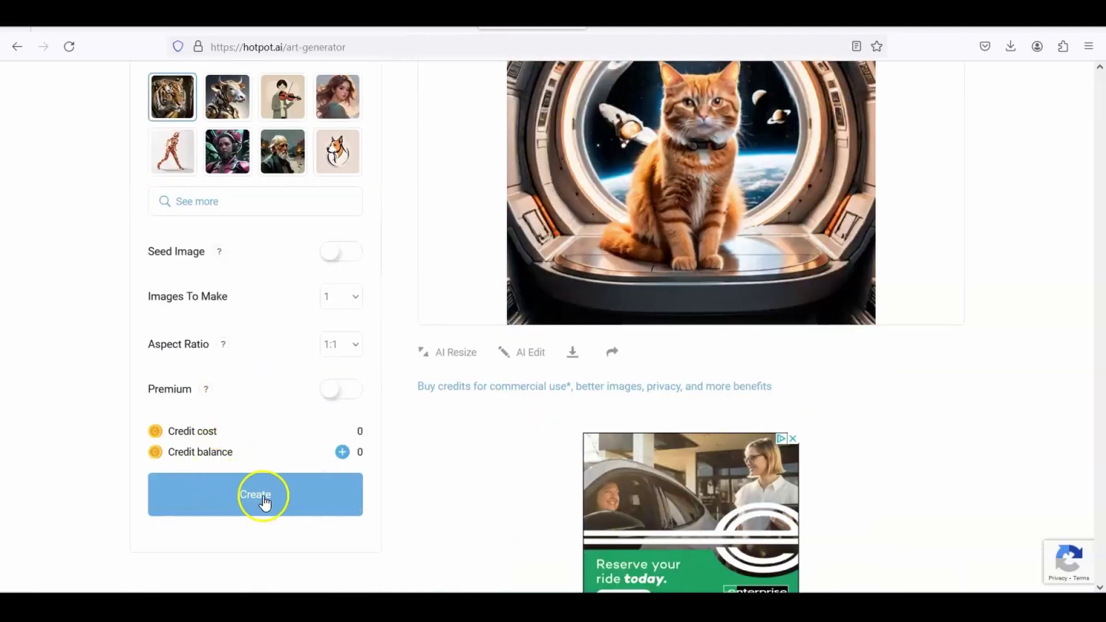
Generate the bunnies in downtown Dallas picture and wait for it to finish.
click(263, 497)
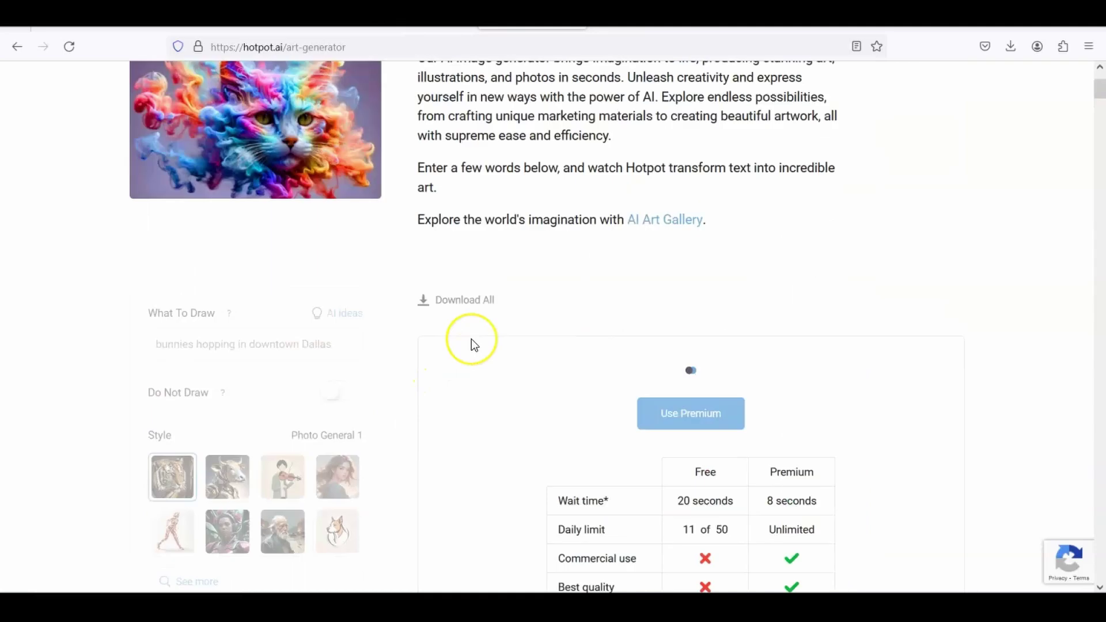
scroll(471, 338, up, 1)
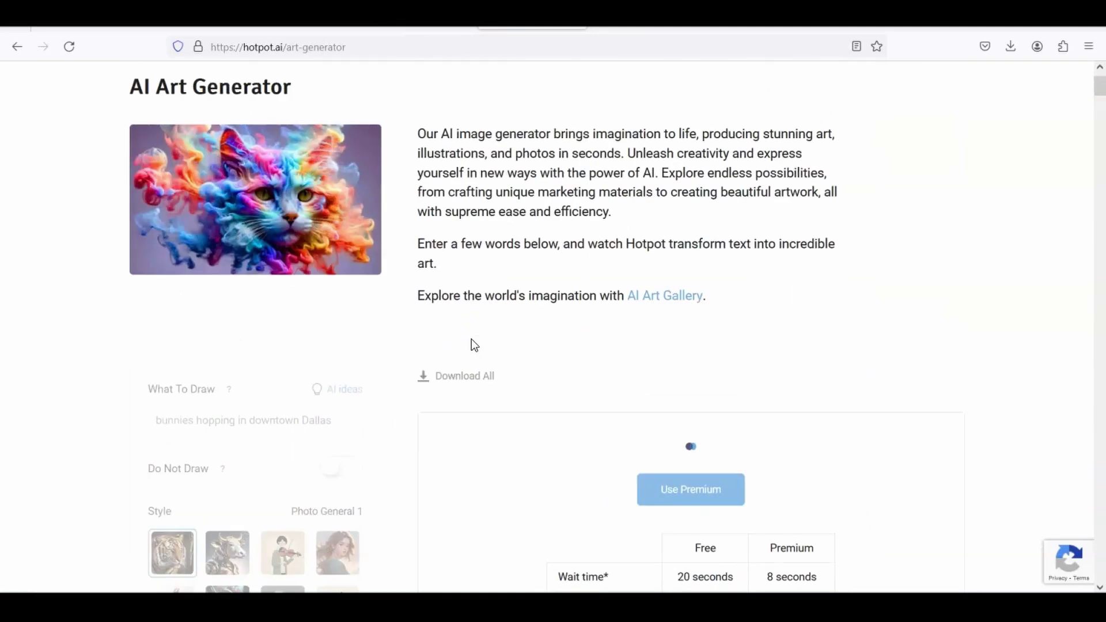
scroll(812, 282, down, 4)
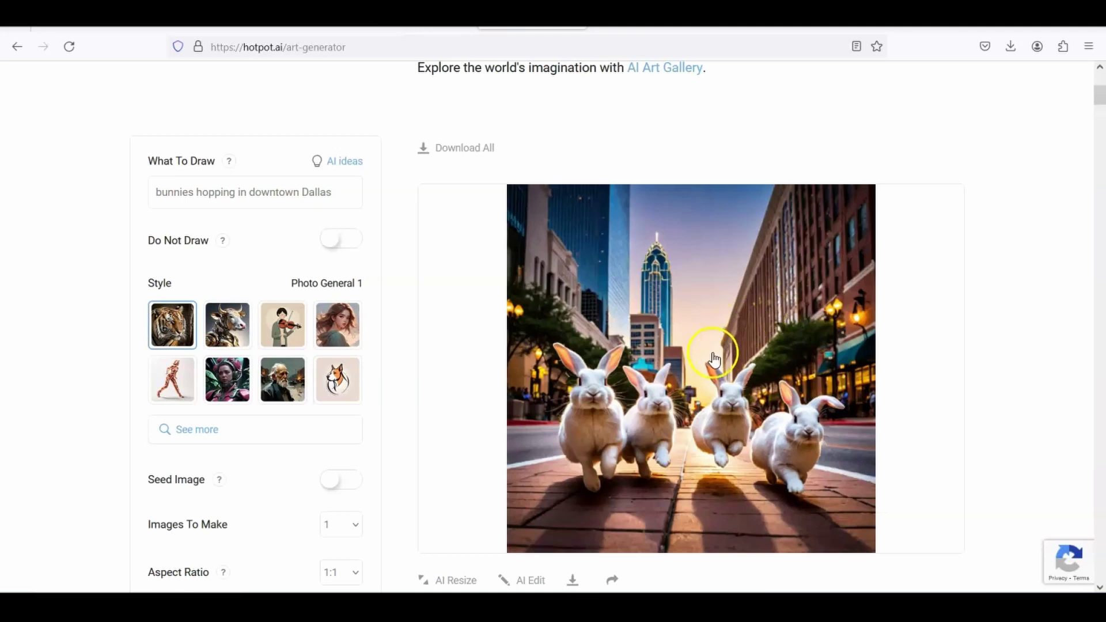
Download the bunnies image from Hotpot using the Non-commercial Download option.
scroll(727, 346, down, 2)
scroll(720, 354, up, 2)
scroll(719, 351, up, 1)
scroll(718, 343, down, 2)
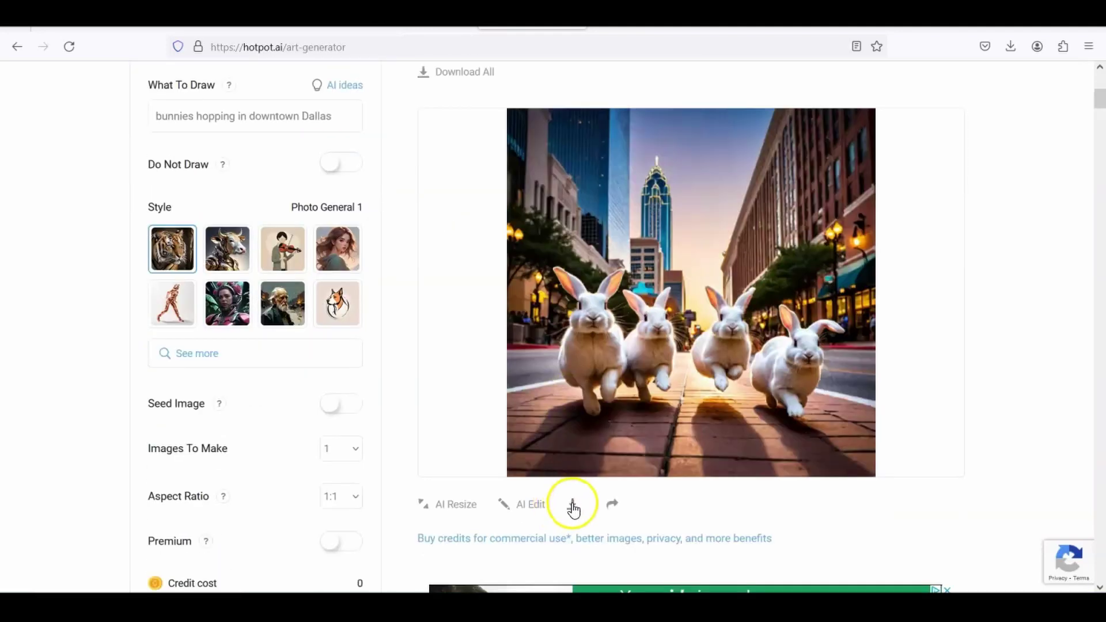
click(572, 503)
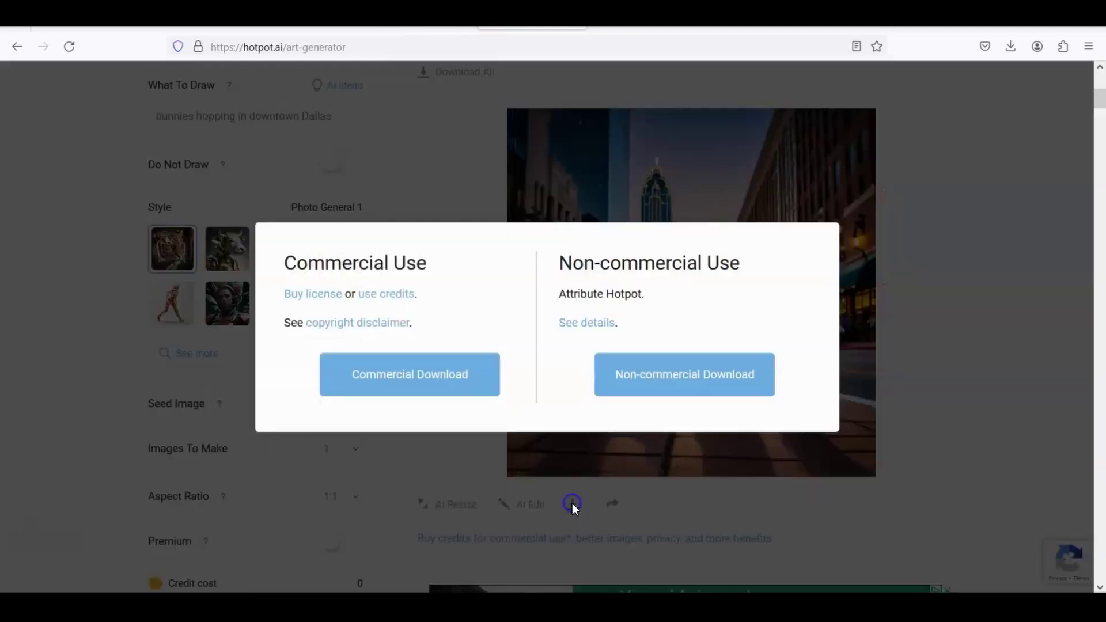
click(646, 392)
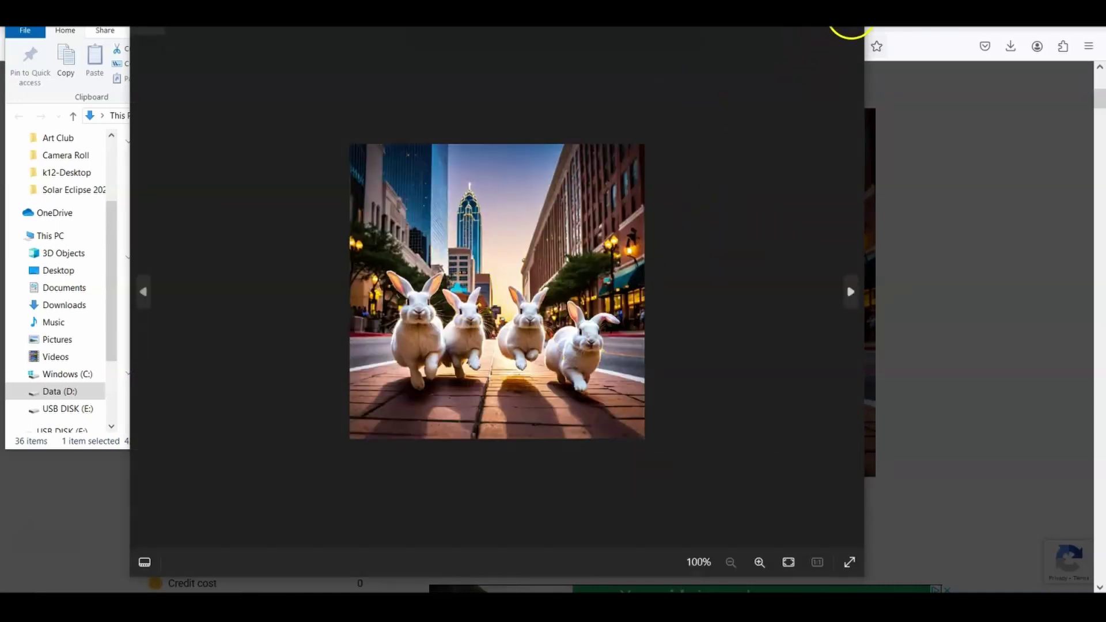
Close the image viewer, move File Explorer aside, and cancel the started rename of the bunnies file.
key(alt+F4)
drag(336, 17, 419, 113)
right_click(318, 326)
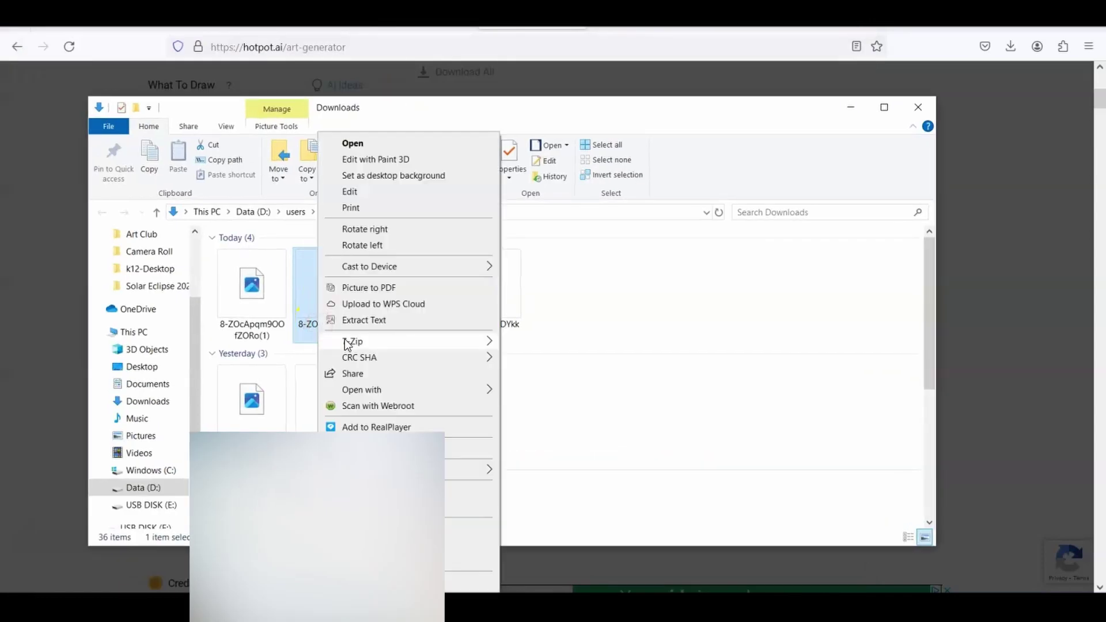
mouse_move(351, 341)
click(461, 560)
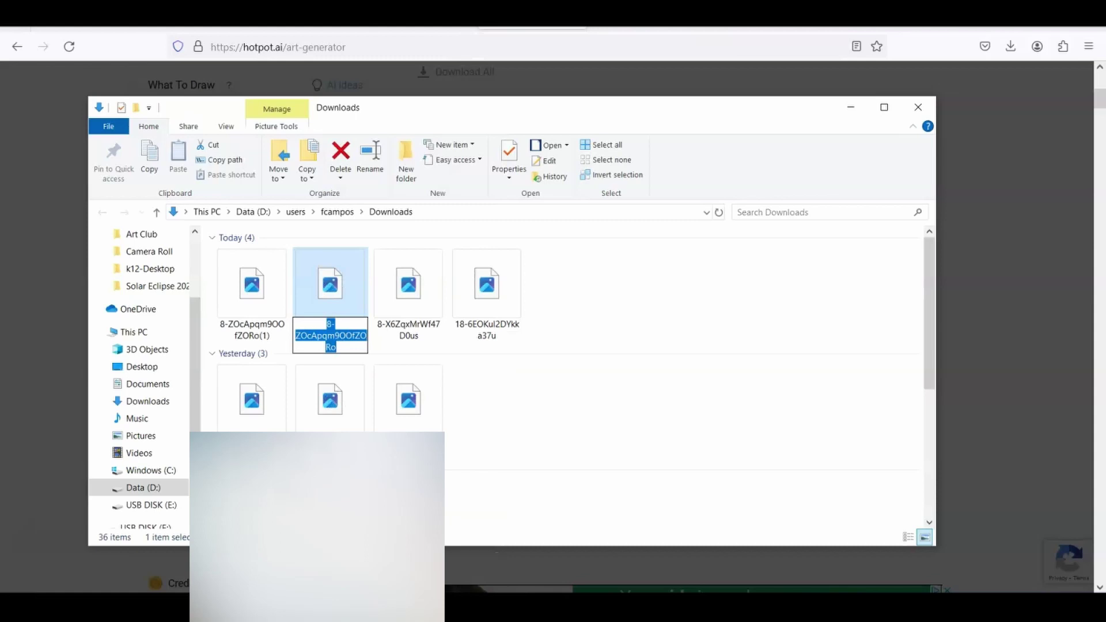
key(Home)
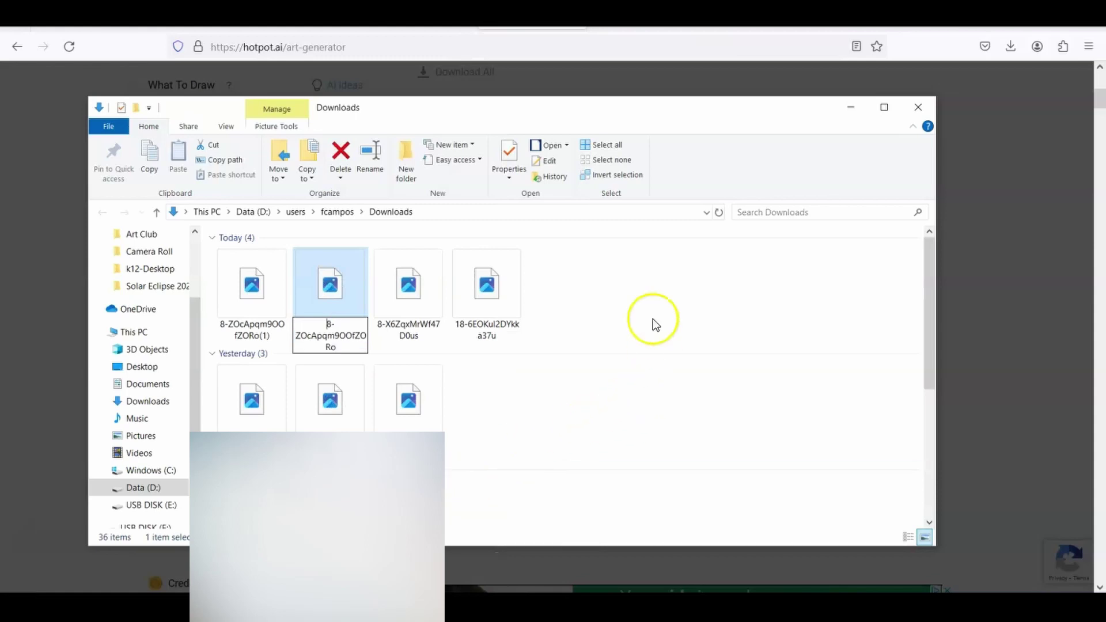
click(633, 307)
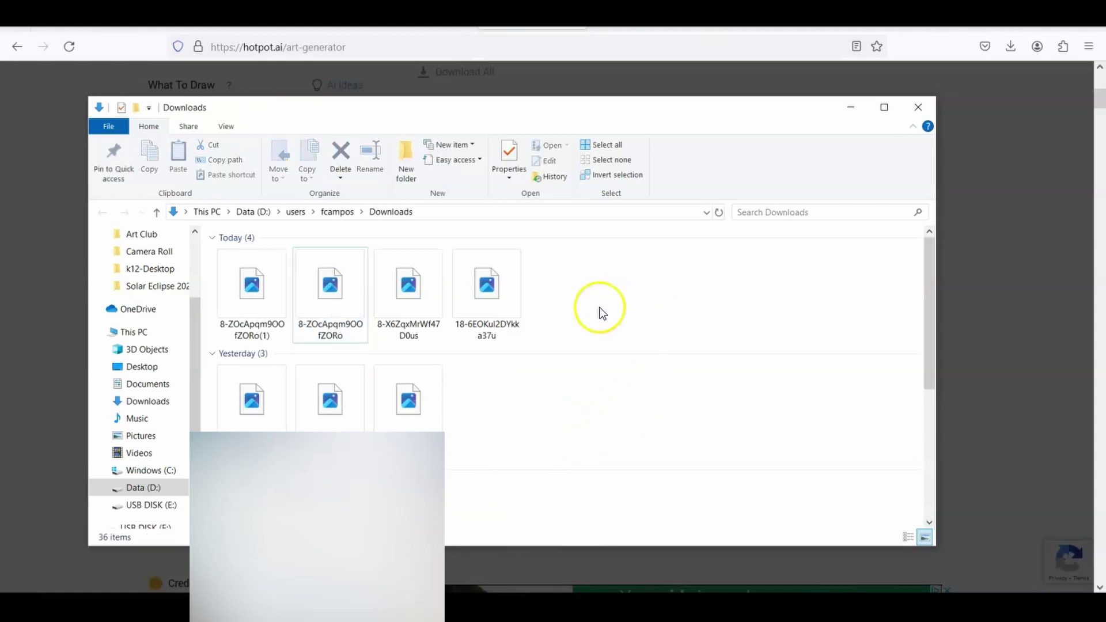
Return to the Hotpot page and review the 'bunnies hopping in downtown Dallas' prompt and image.
click(9, 330)
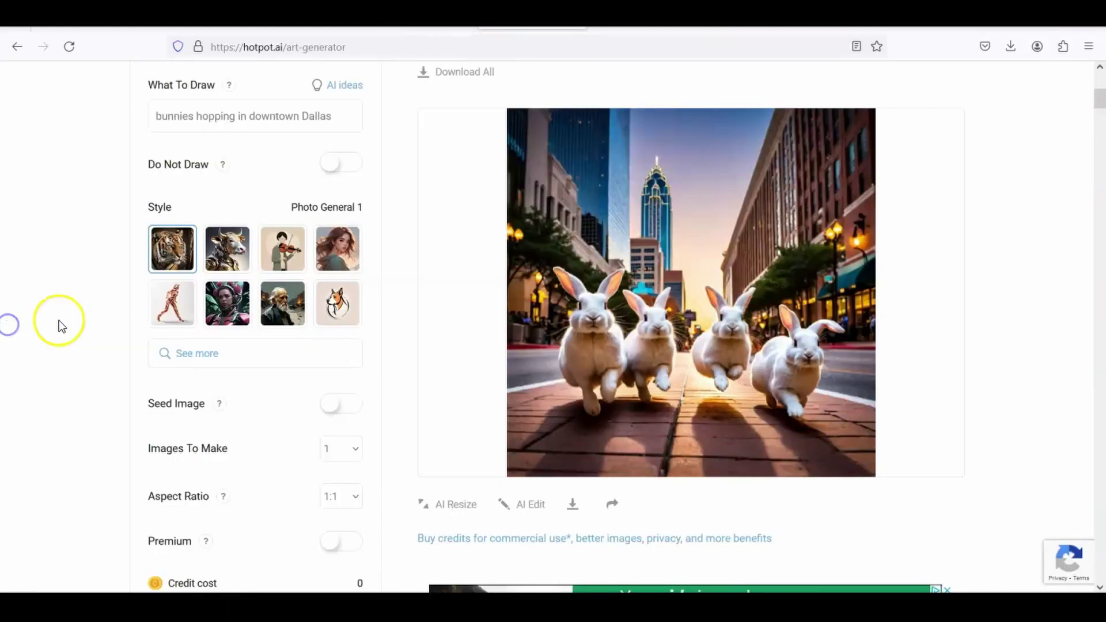
scroll(633, 311, up, 7)
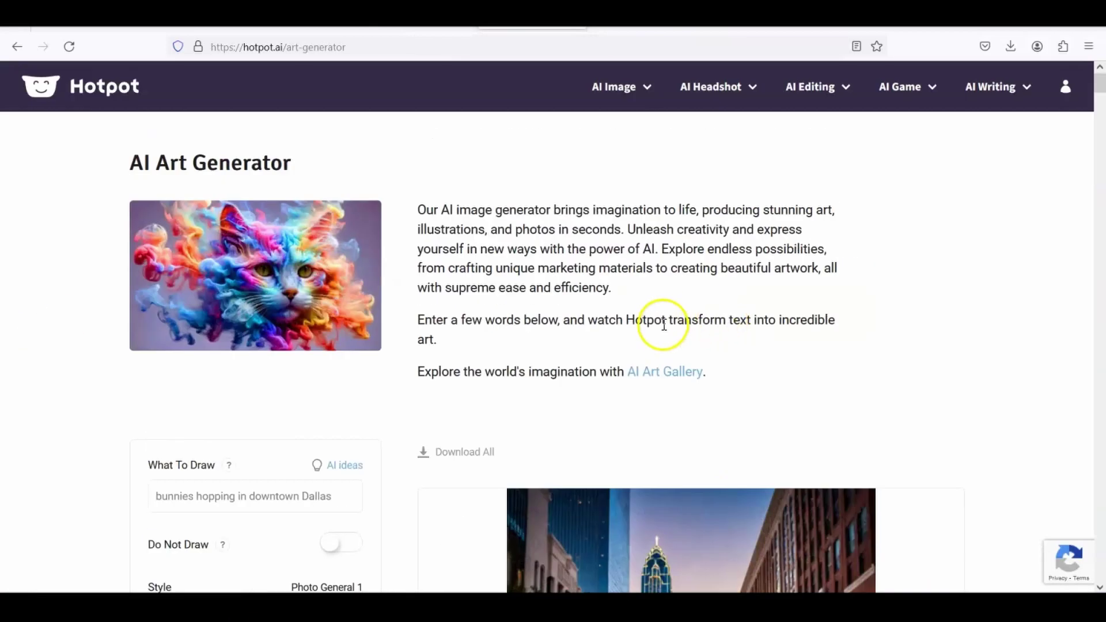
scroll(662, 334, down, 5)
scroll(661, 337, up, 4)
scroll(661, 339, up, 1)
scroll(660, 336, down, 3)
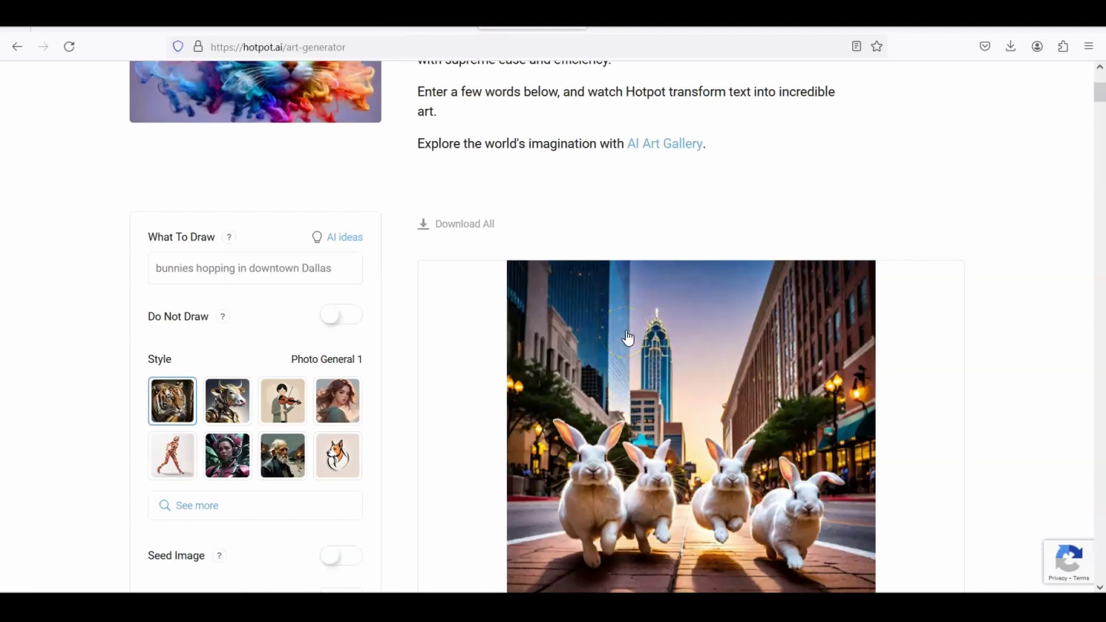
scroll(628, 337, up, 2)
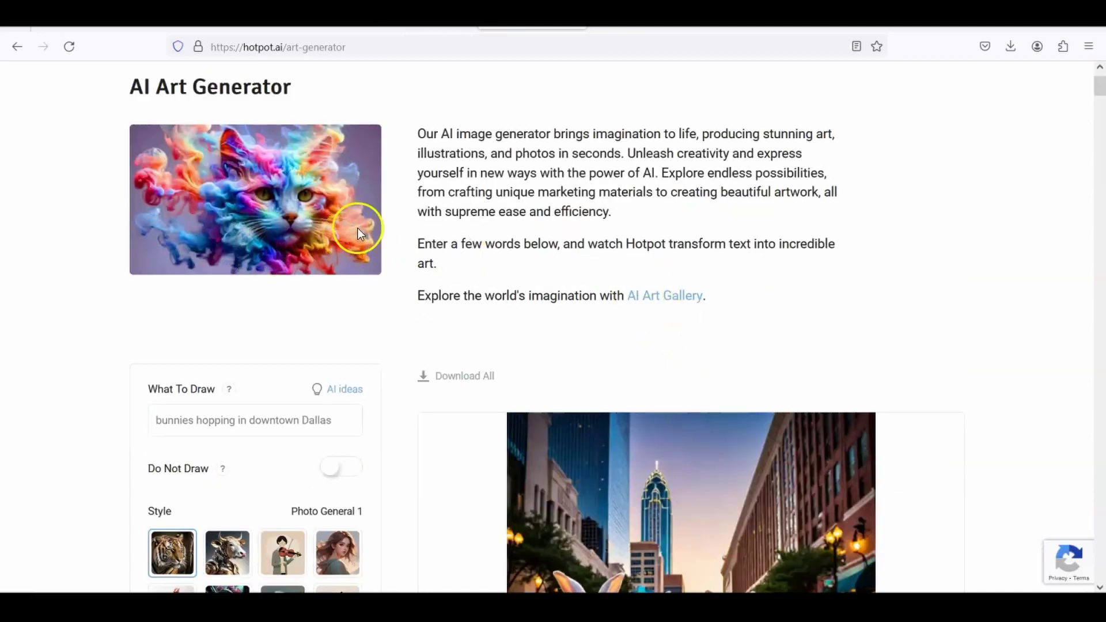
scroll(511, 296, down, 2)
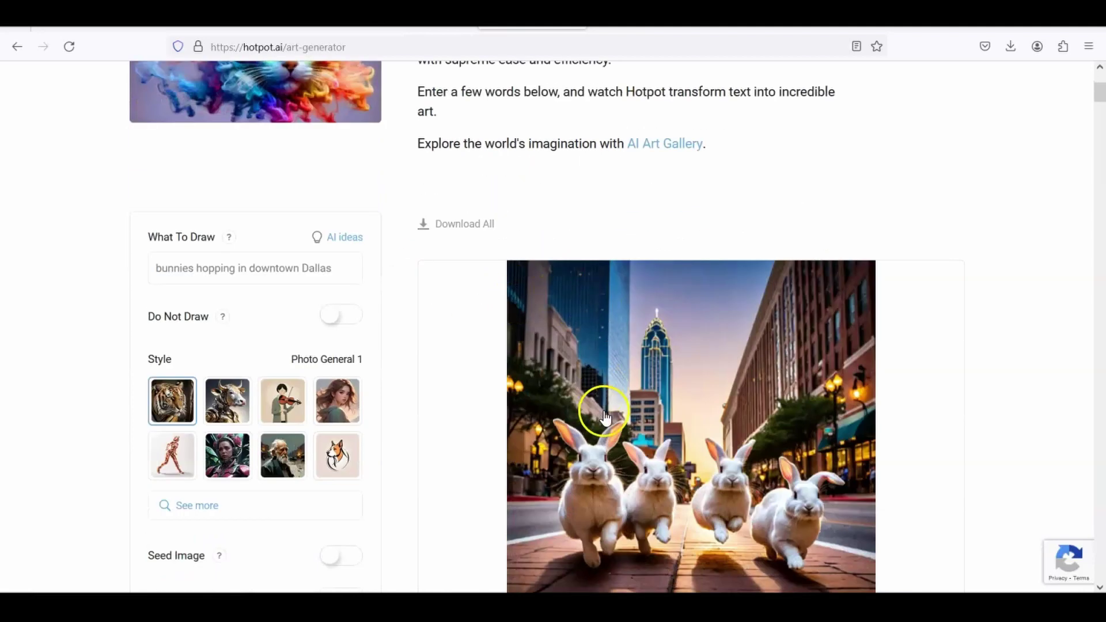
scroll(726, 387, down, 2)
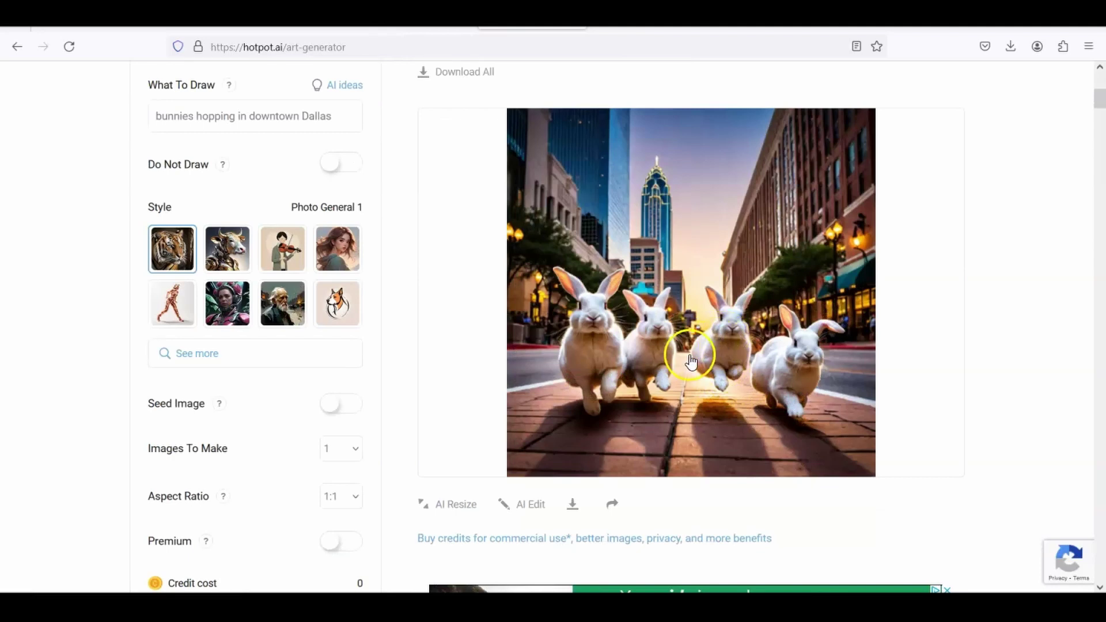
scroll(403, 288, up, 2)
scroll(198, 289, down, 1)
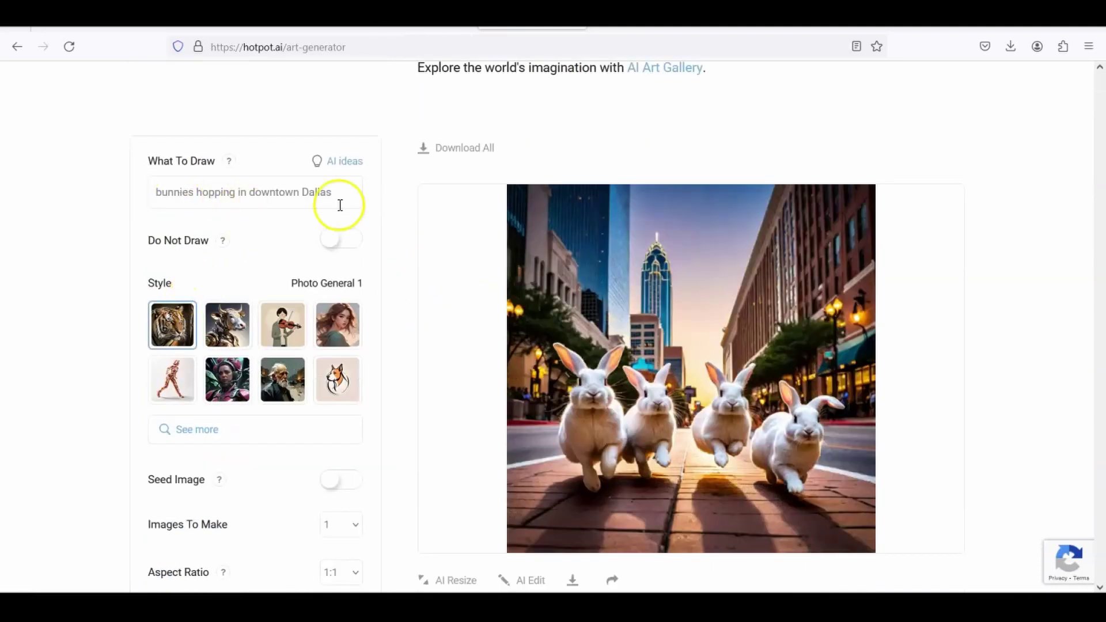
scroll(395, 284, up, 1)
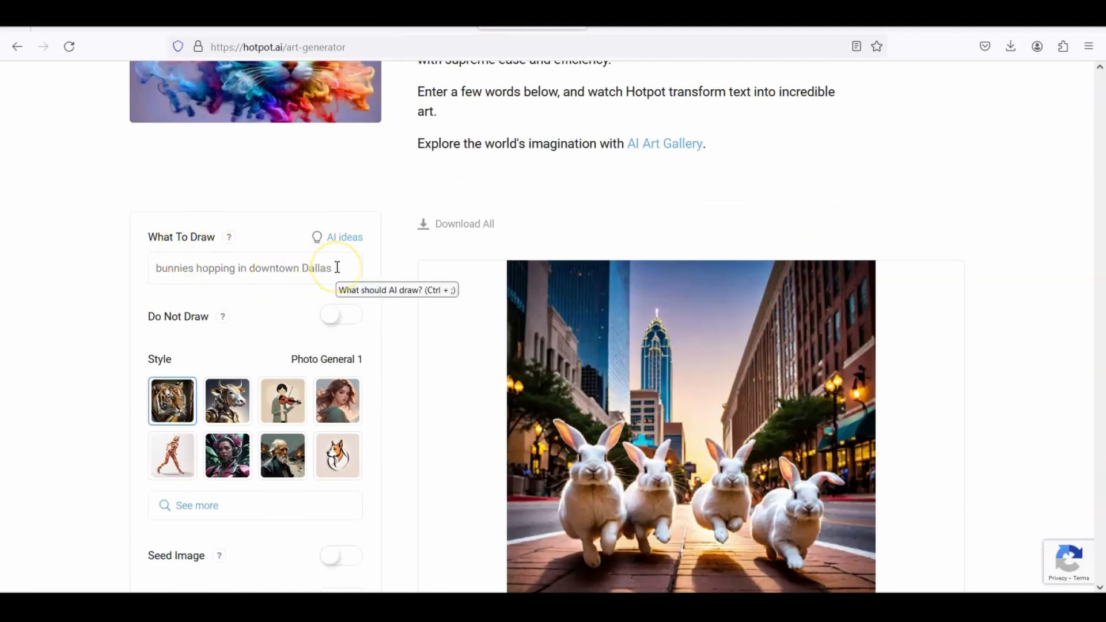
Replace the prompt with 'duck in a futuristic theme park', pick Sci-fi 2 style, and generate.
drag(337, 267, 132, 276)
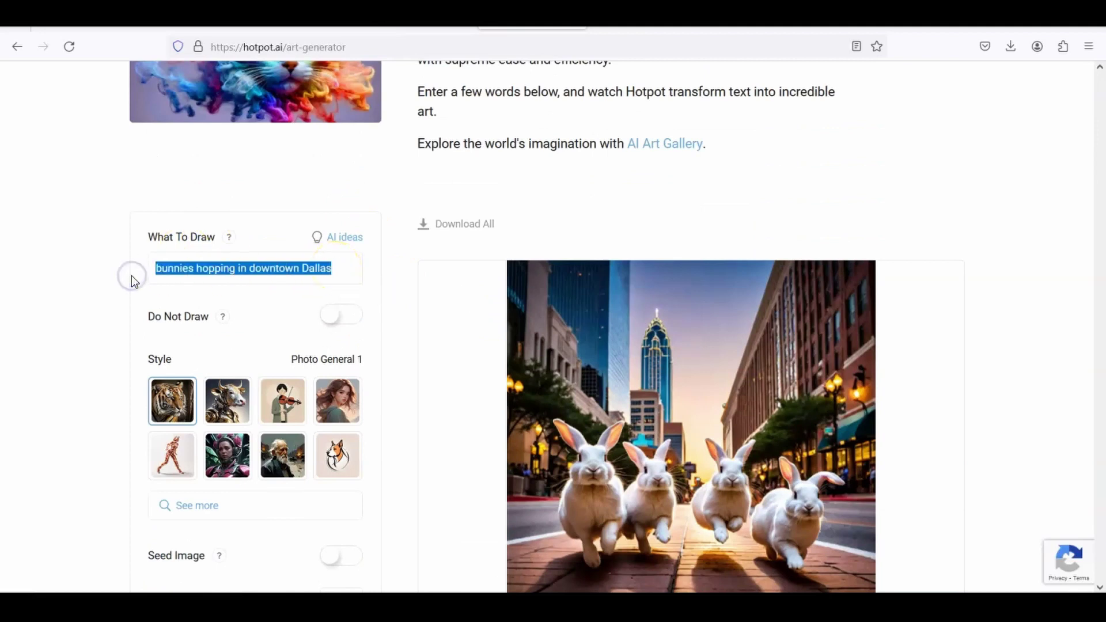
text(duck in a futuristic theme park)
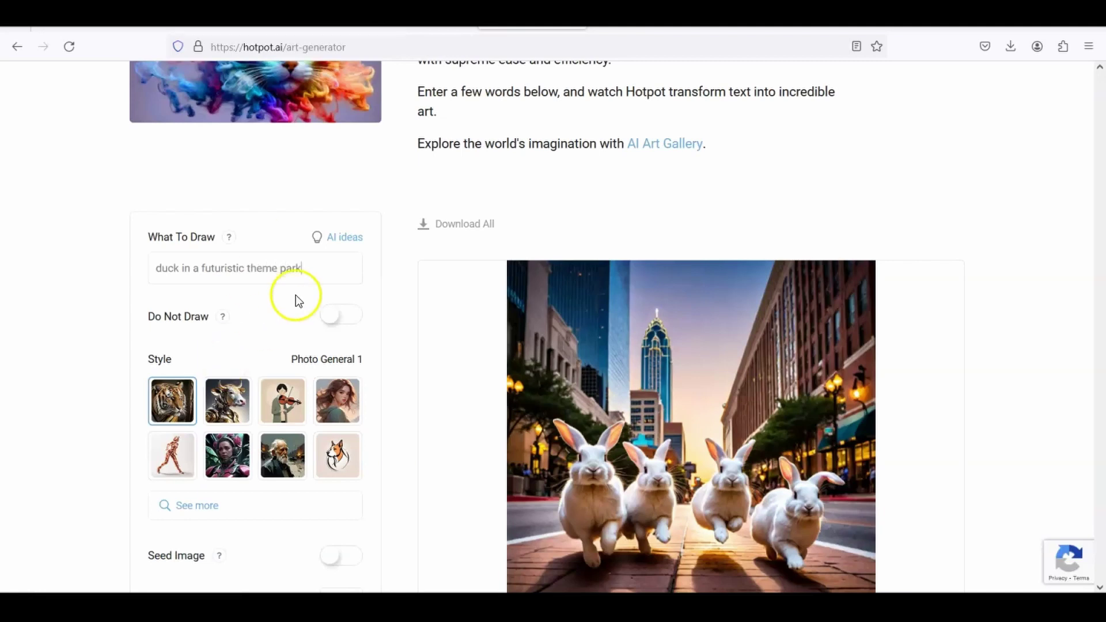
scroll(299, 288, down, 1)
scroll(225, 352, down, 1)
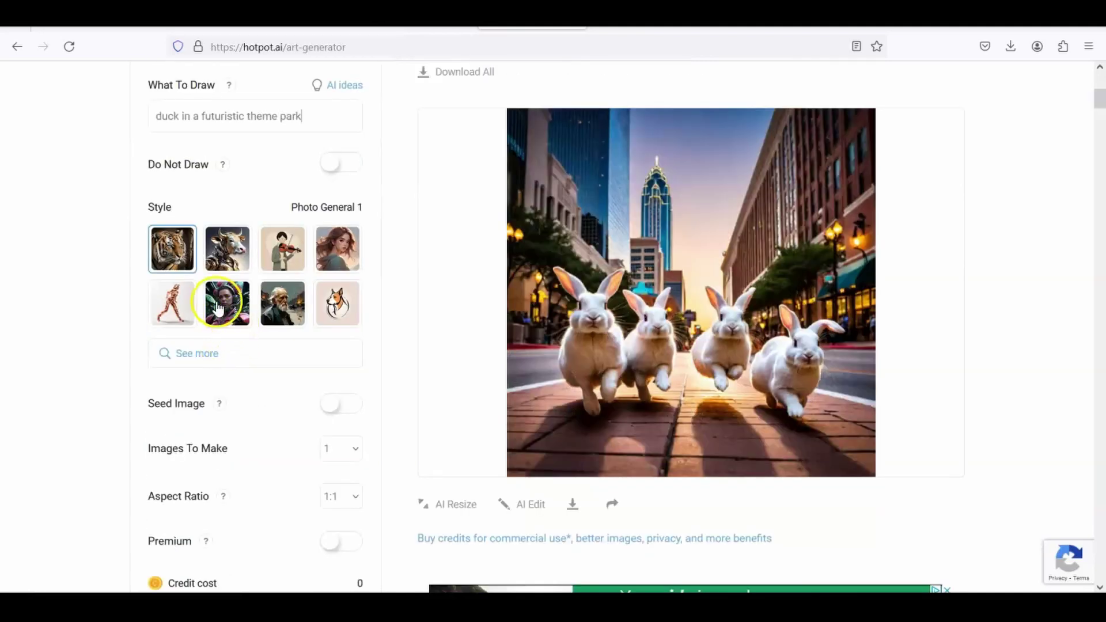
click(223, 377)
scroll(264, 427, down, 2)
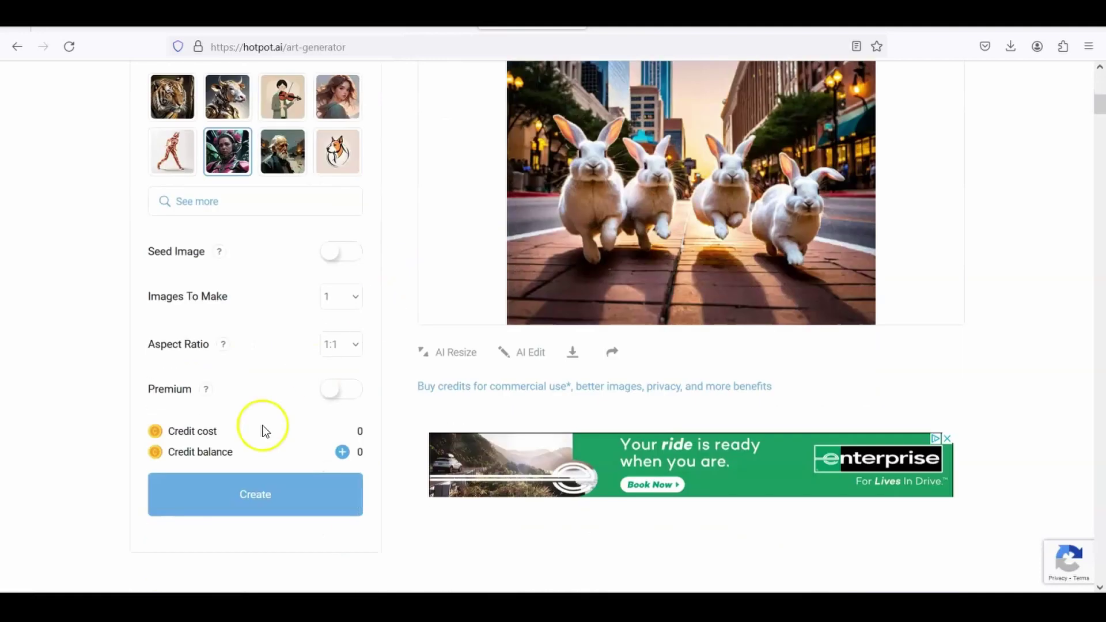
scroll(280, 346, up, 1)
scroll(278, 373, down, 1)
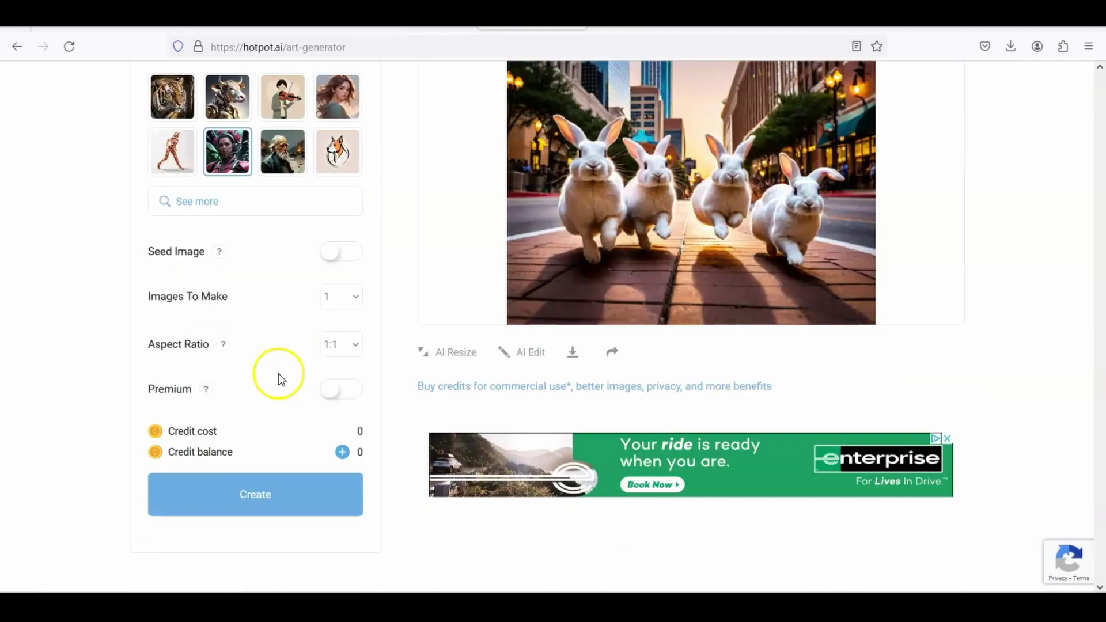
click(248, 491)
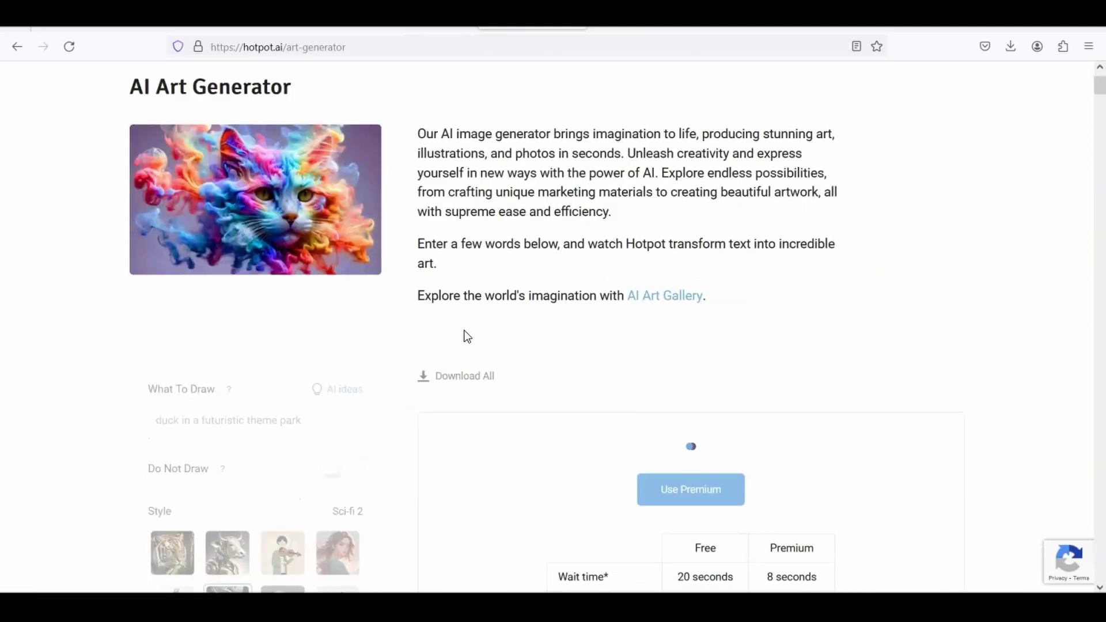
scroll(466, 337, down, 3)
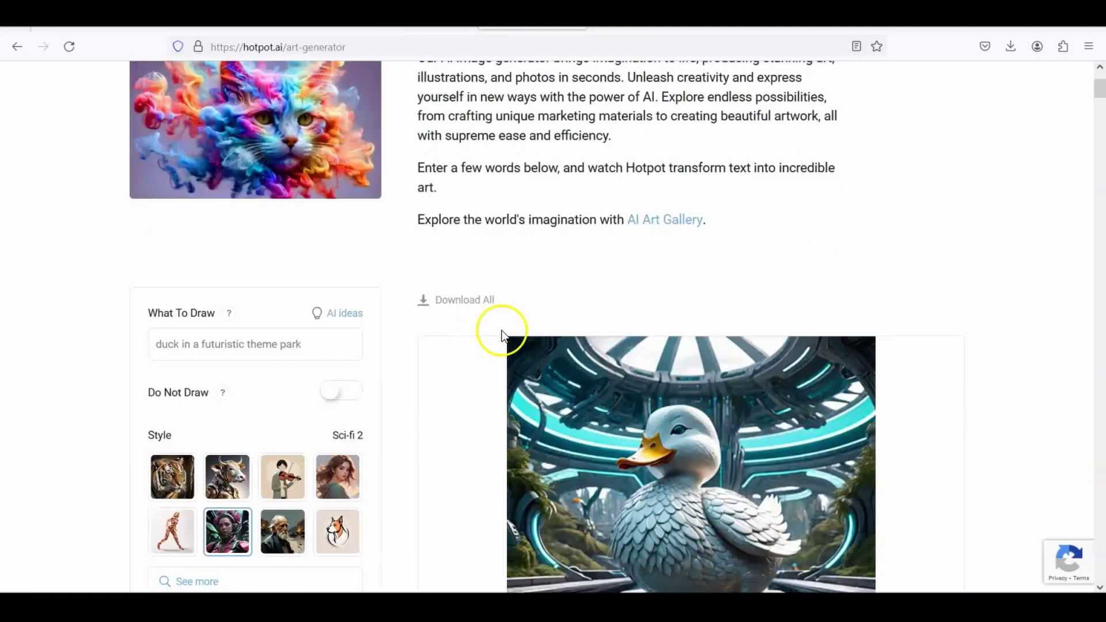
scroll(518, 329, down, 1)
scroll(541, 333, down, 1)
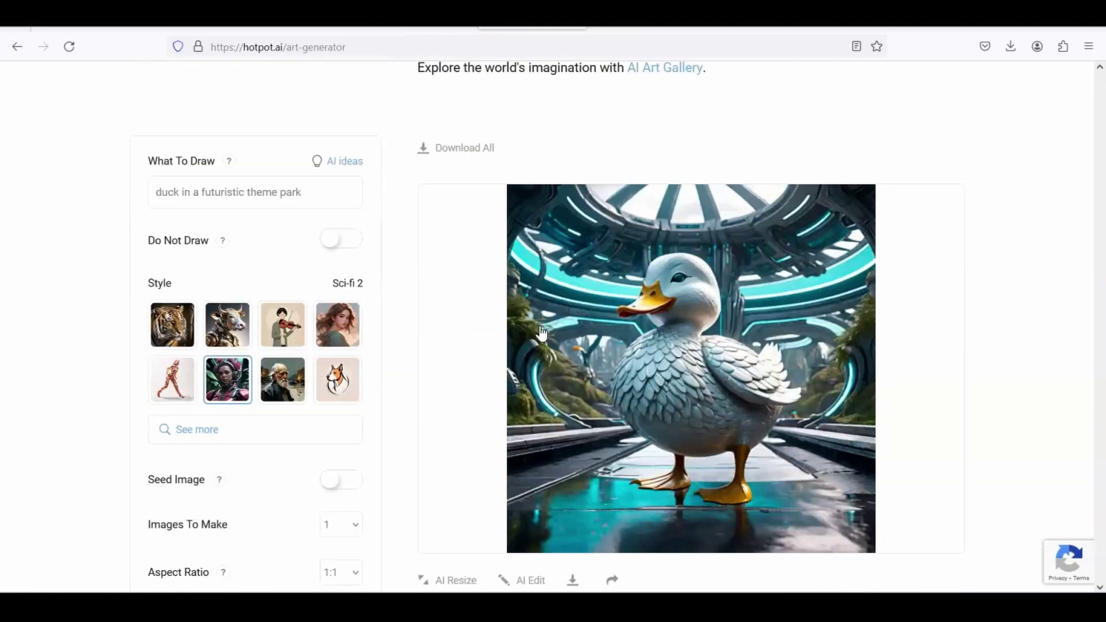
scroll(541, 333, up, 1)
scroll(541, 333, down, 1)
scroll(734, 360, down, 1)
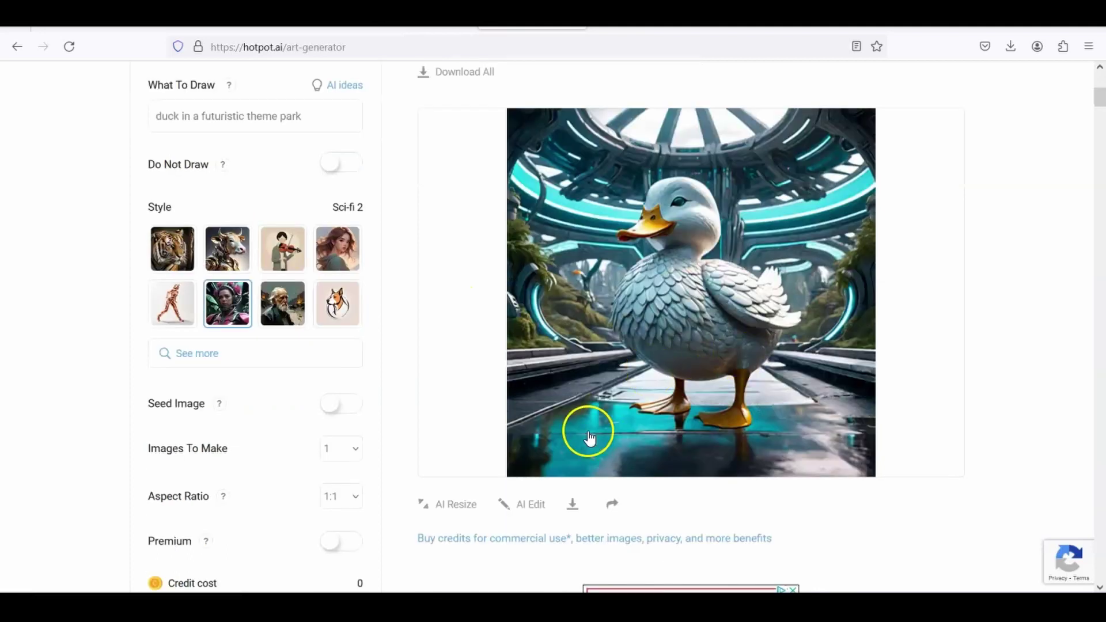
Download the Sci-fi 2 duck image for non-commercial use and open the 470 KB PNG.
click(573, 510)
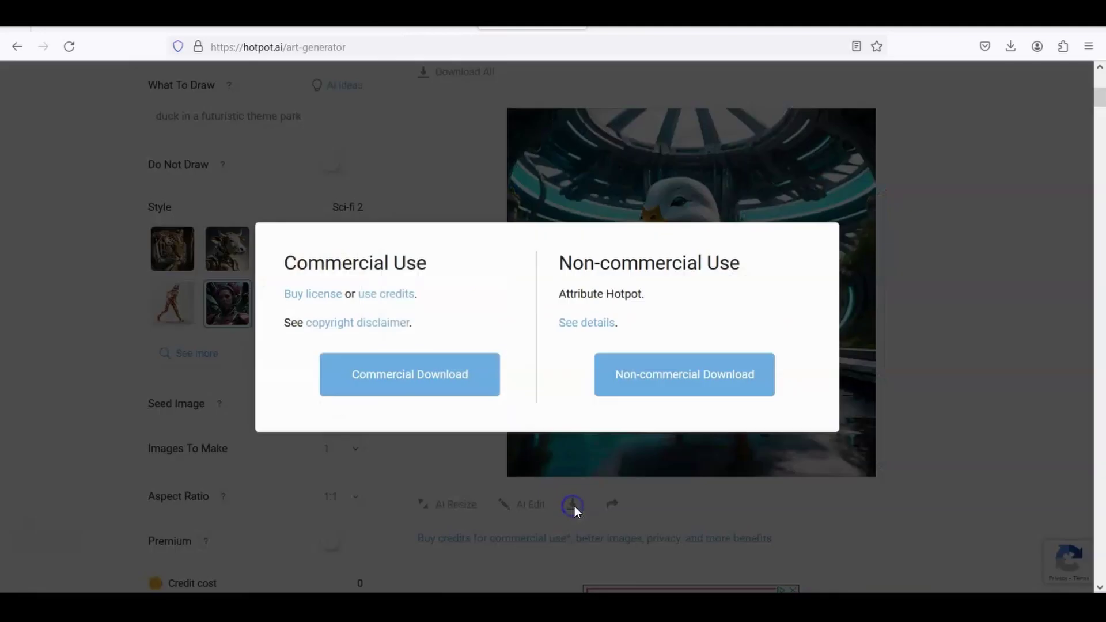
click(628, 376)
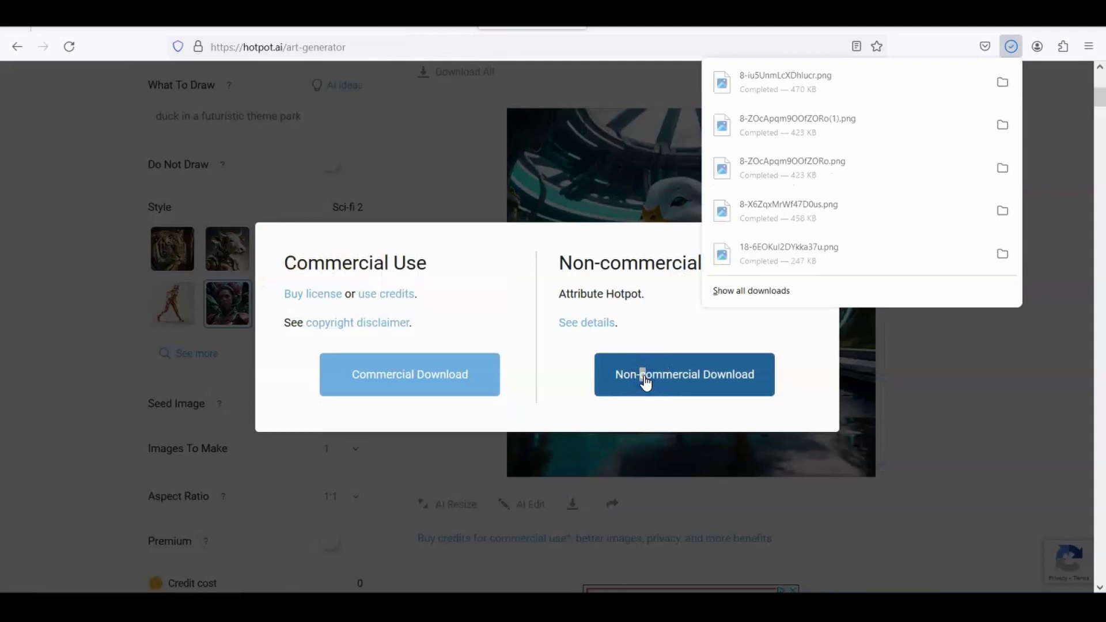
click(1002, 85)
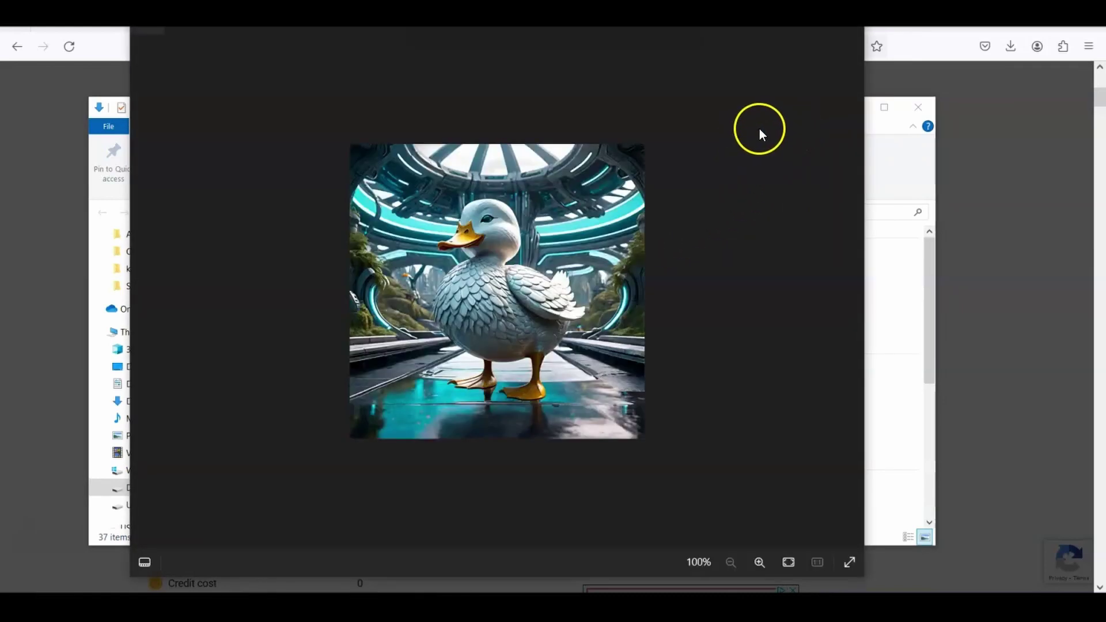
Close the duck photo viewer and open the class Tools list in D2L.
click(845, 27)
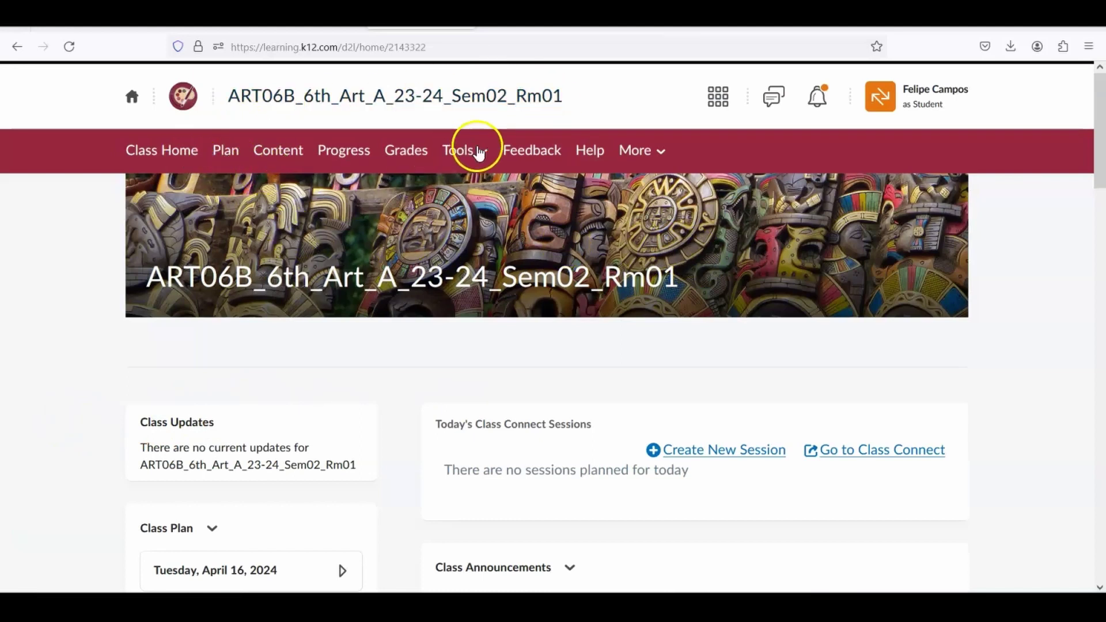
click(477, 153)
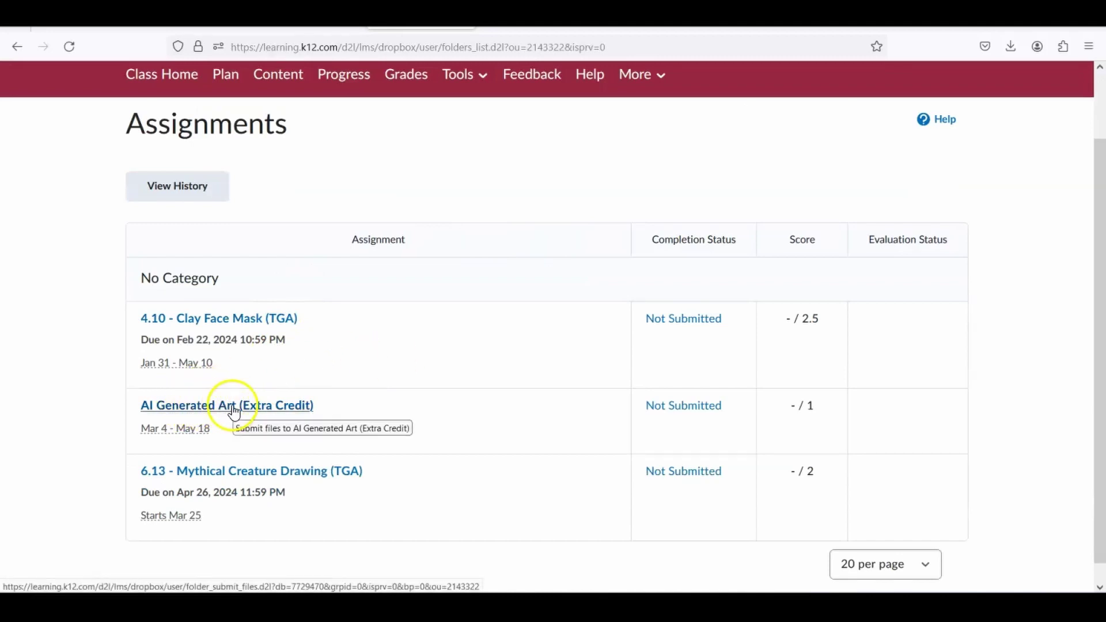
click(262, 410)
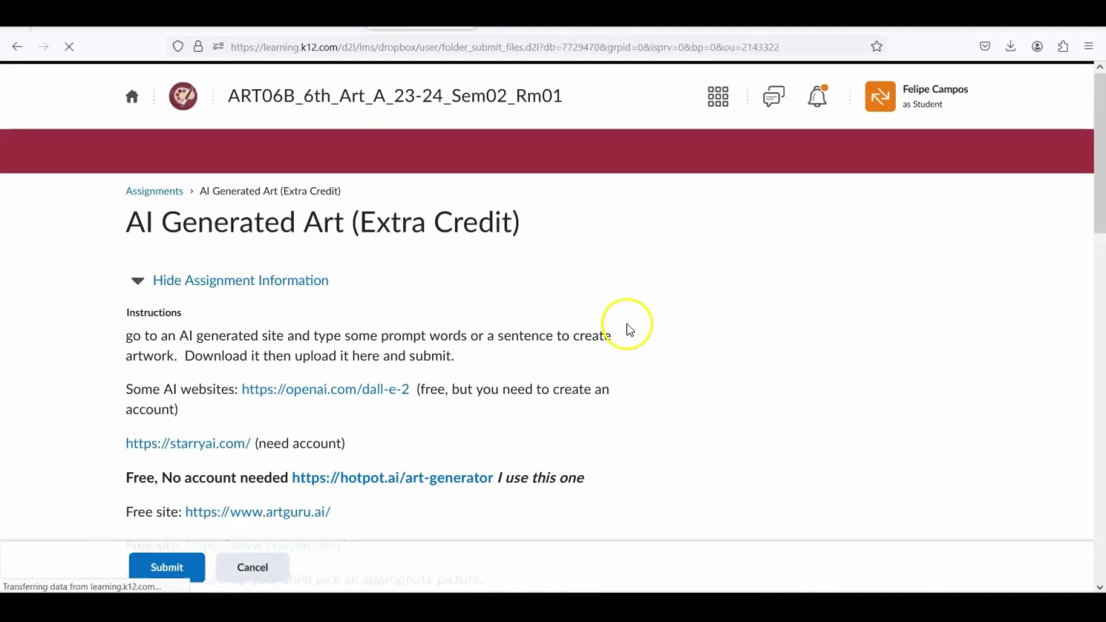
scroll(649, 321, down, 4)
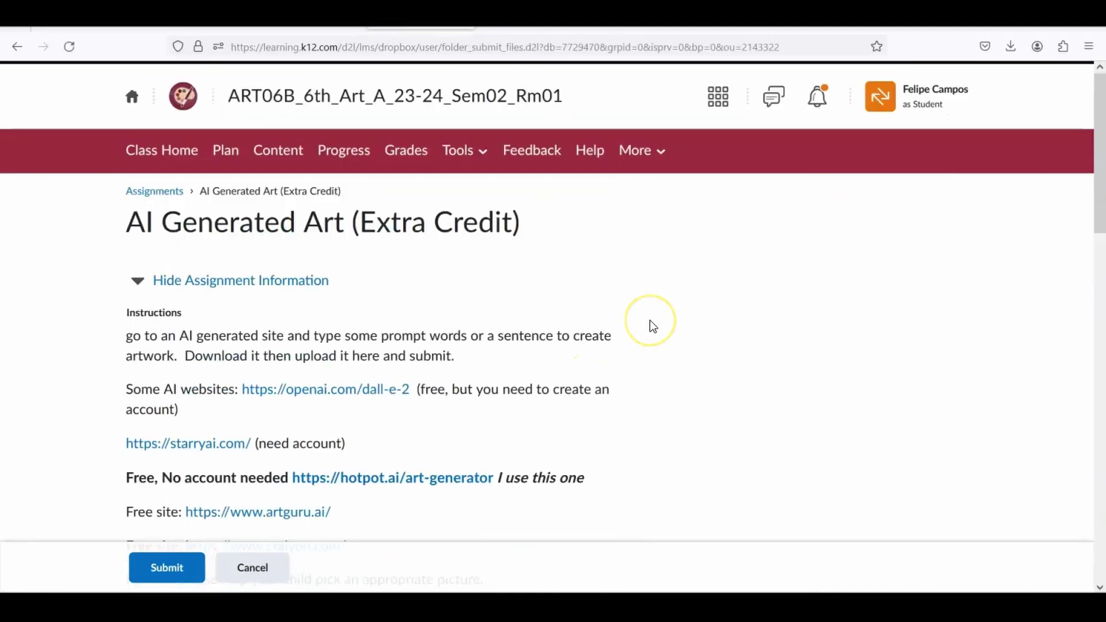
scroll(650, 321, down, 3)
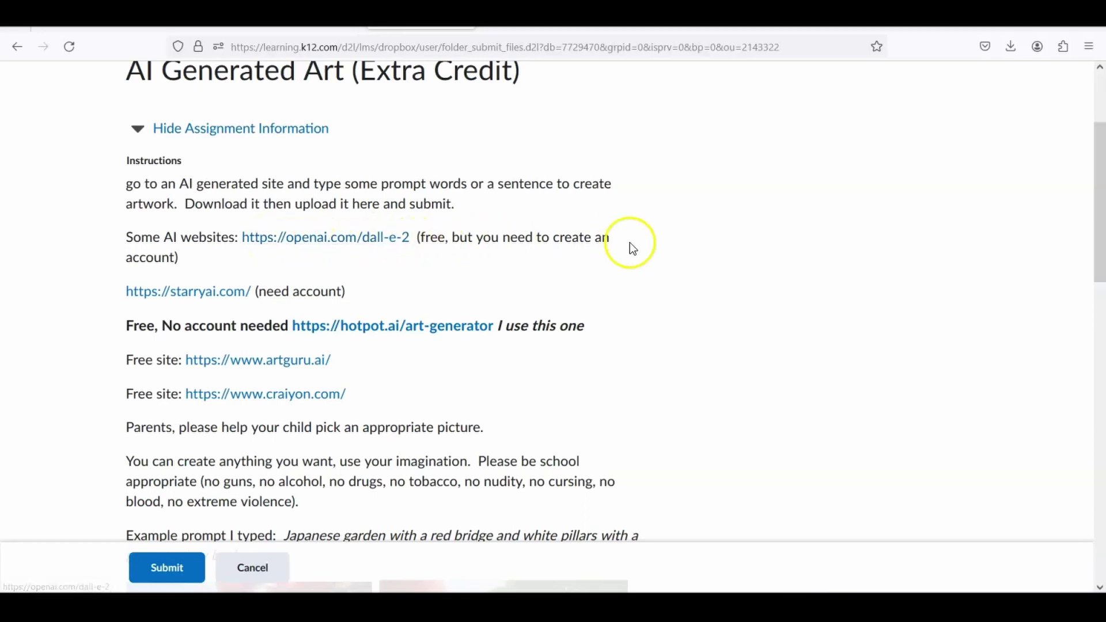
scroll(642, 250, down, 2)
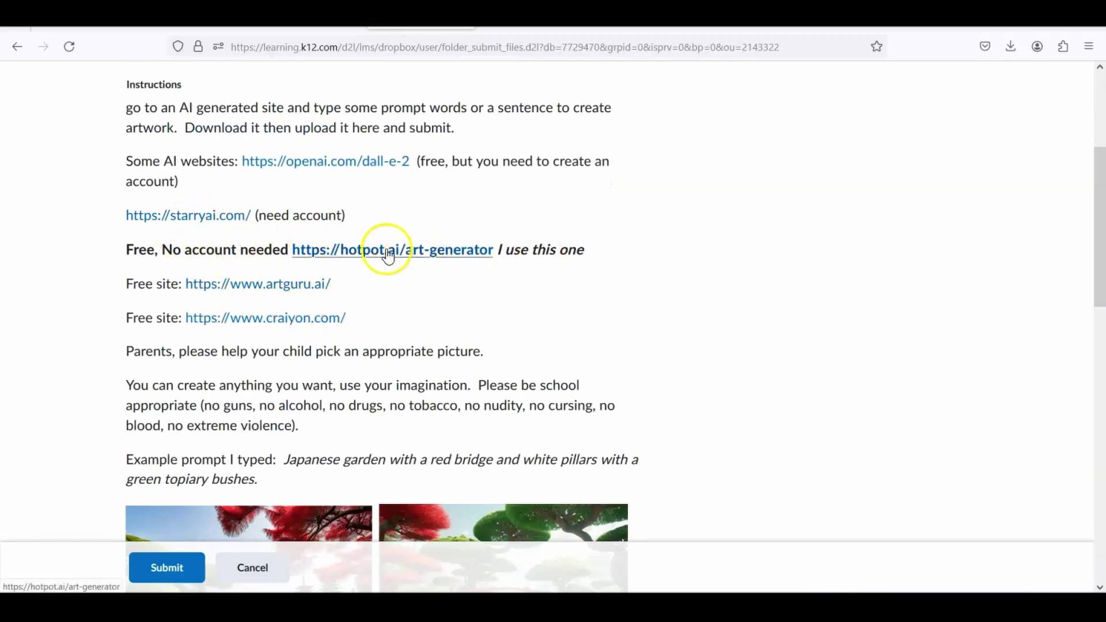
scroll(618, 264, down, 8)
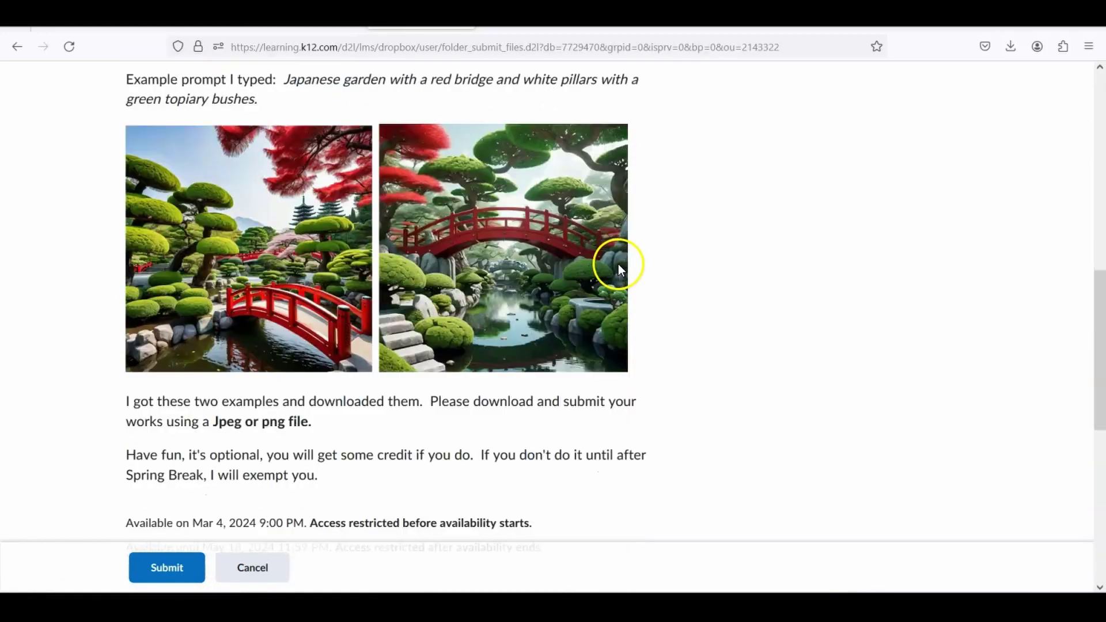
scroll(437, 268, down, 7)
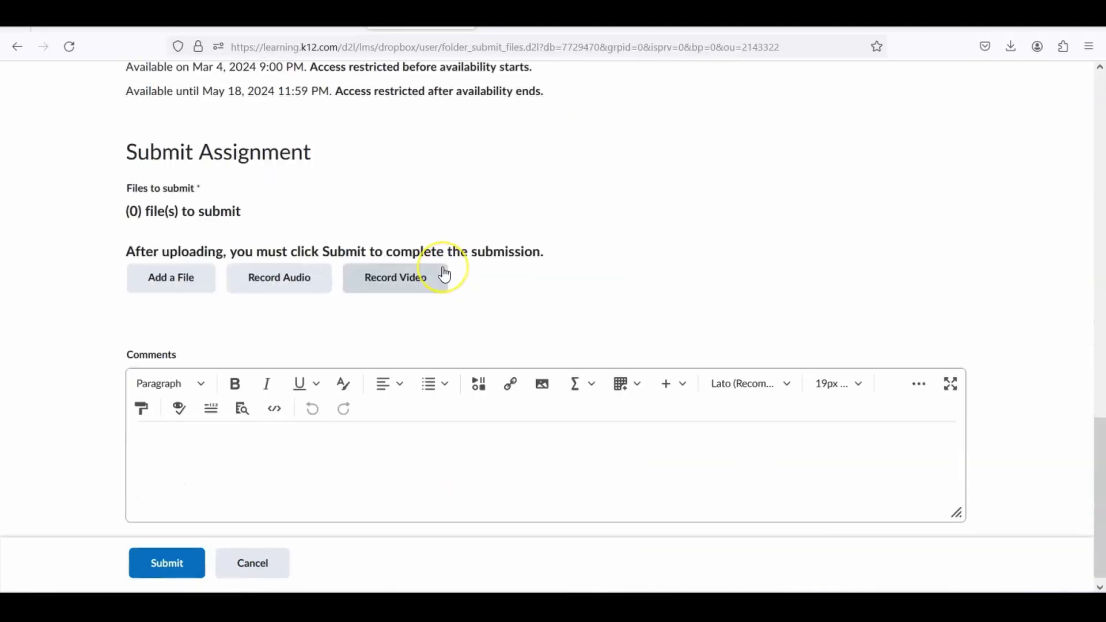
scroll(444, 274, up, 18)
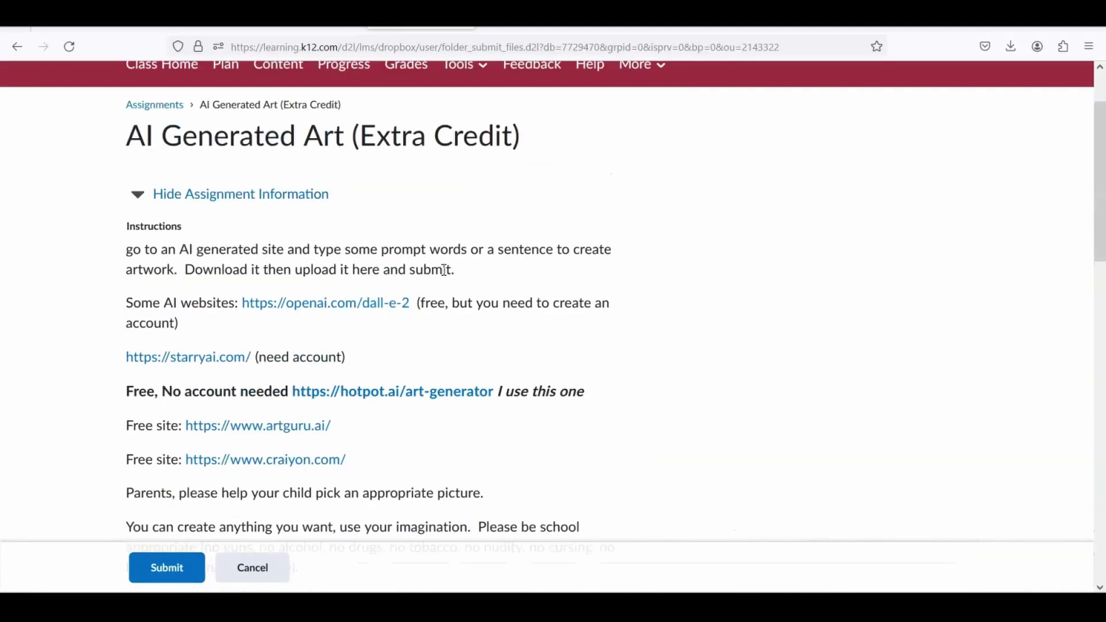
scroll(447, 285, down, 8)
scroll(444, 281, down, 7)
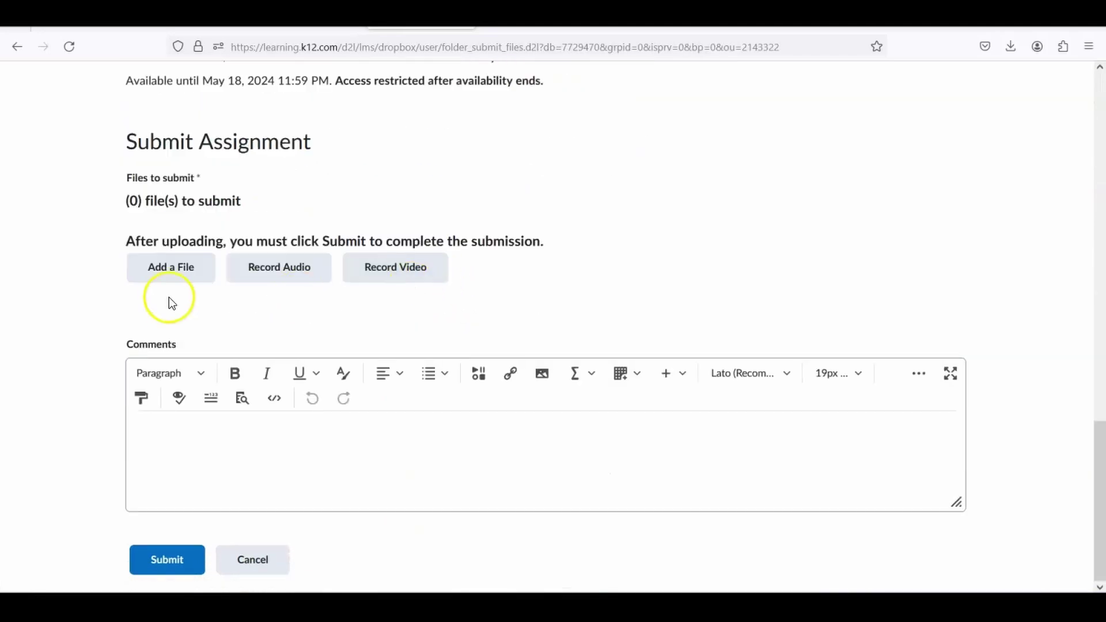
Upload 8-iu5UnmLcXDhlucr.png (469.58 KB) from Downloads and add it to the submission.
click(177, 276)
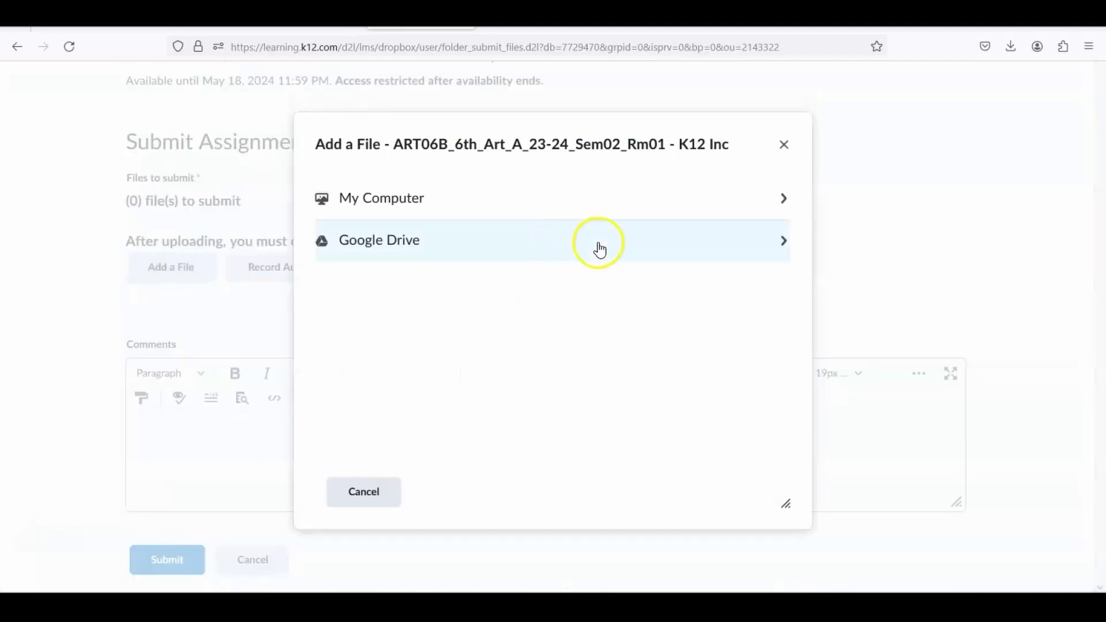
click(400, 200)
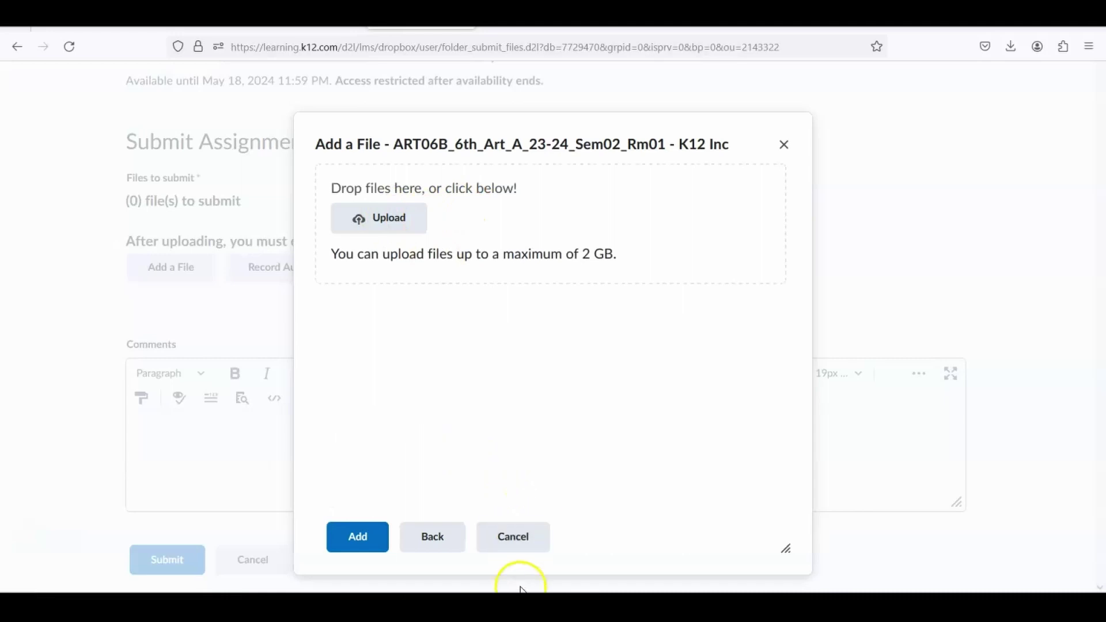
click(603, 446)
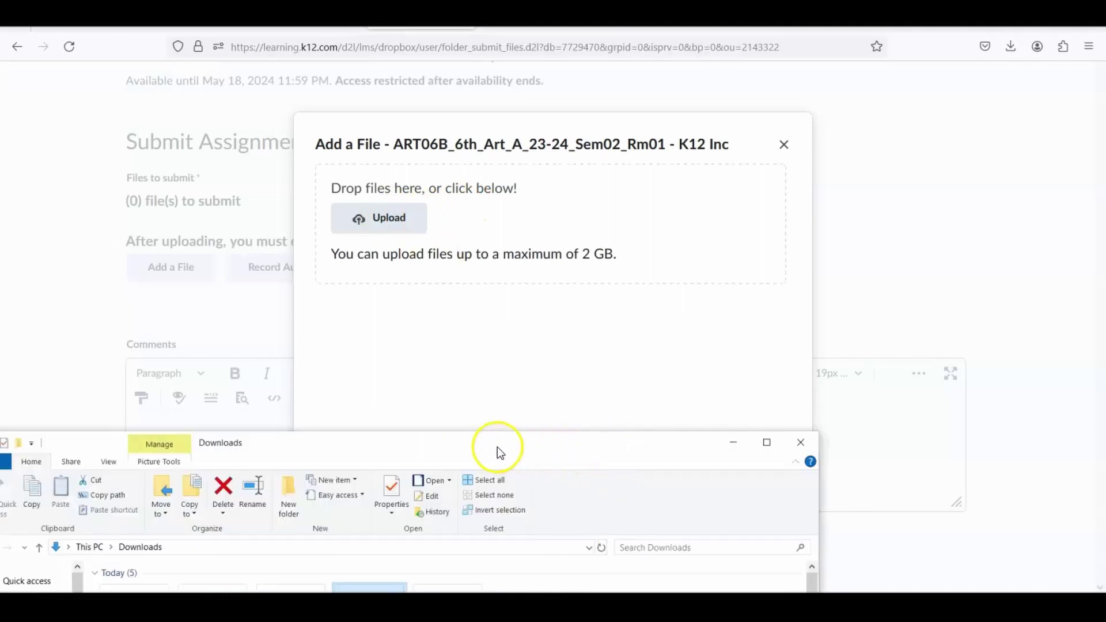
drag(496, 447, 881, 249)
drag(669, 254, 883, 124)
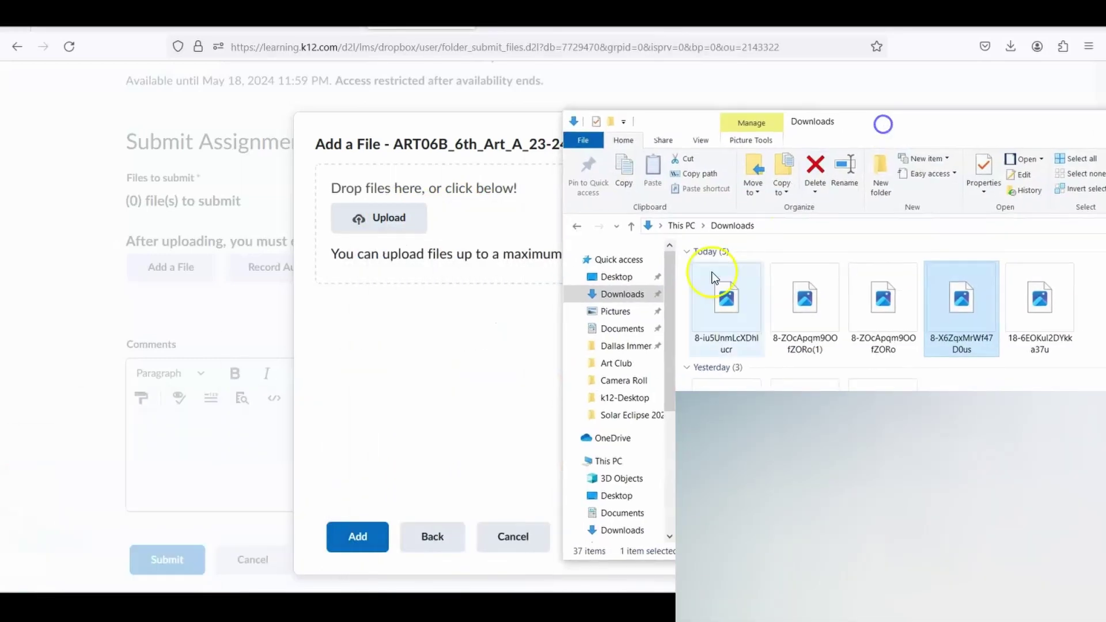
click(383, 223)
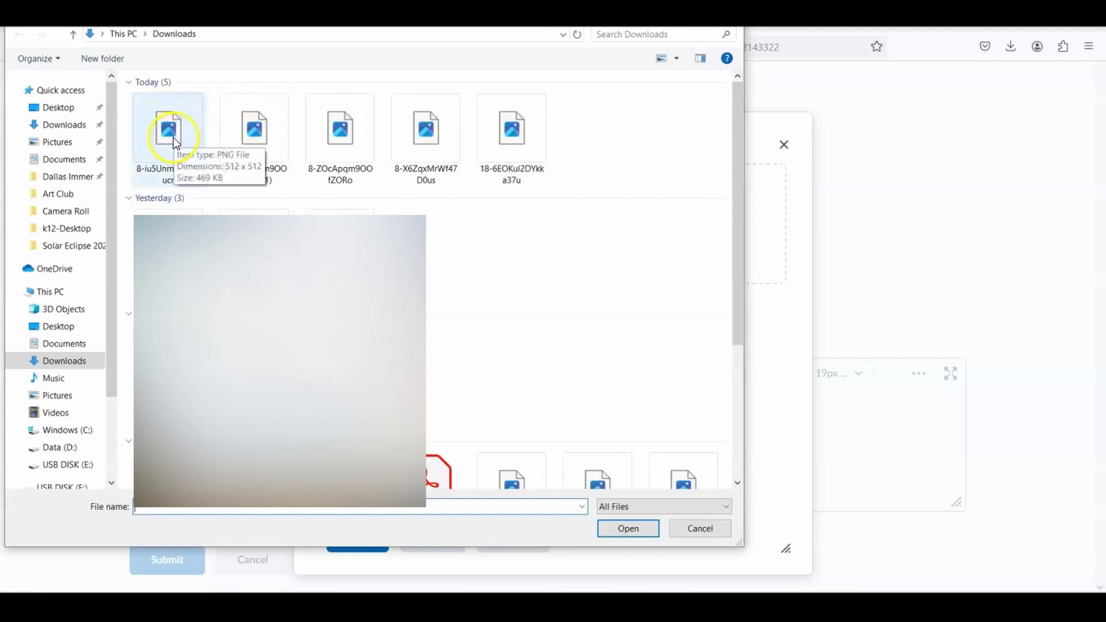
click(175, 141)
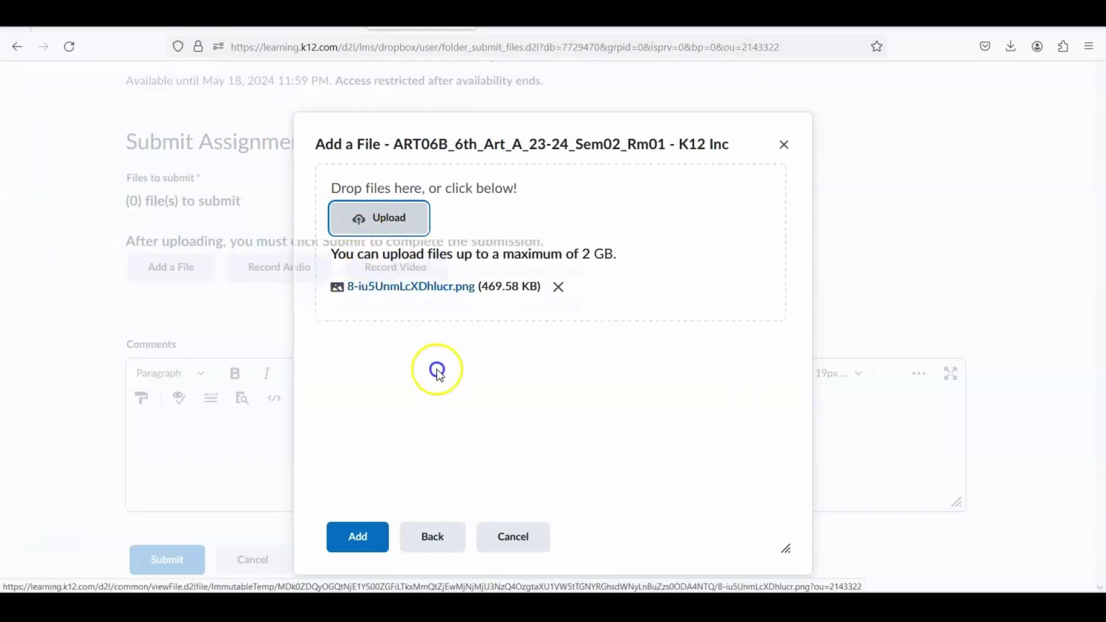
drag(437, 370, 392, 467)
click(358, 533)
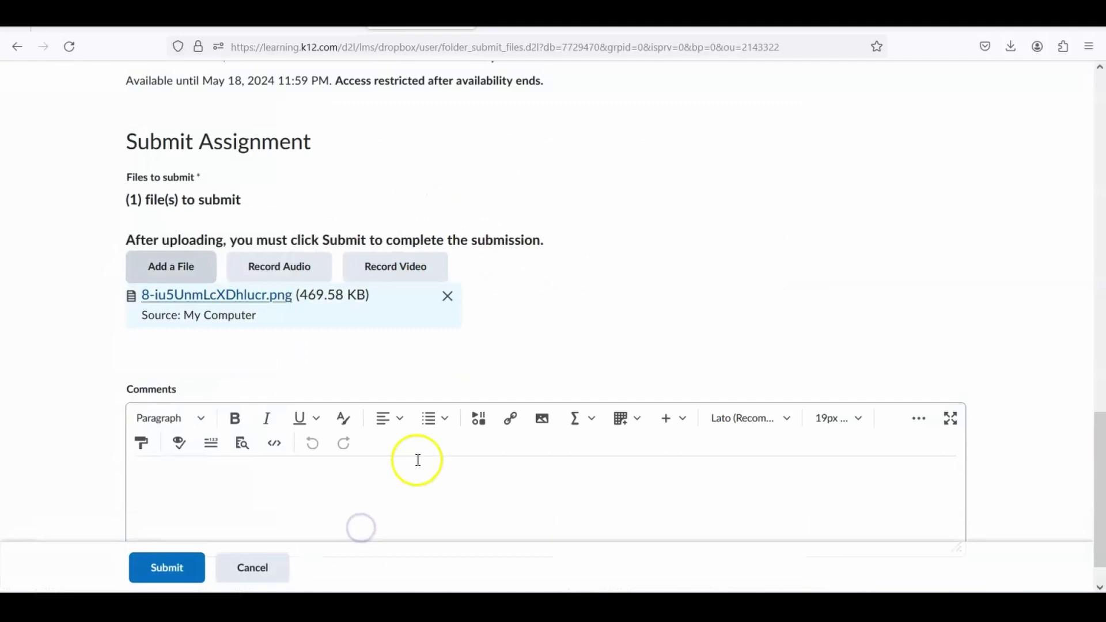
click(208, 467)
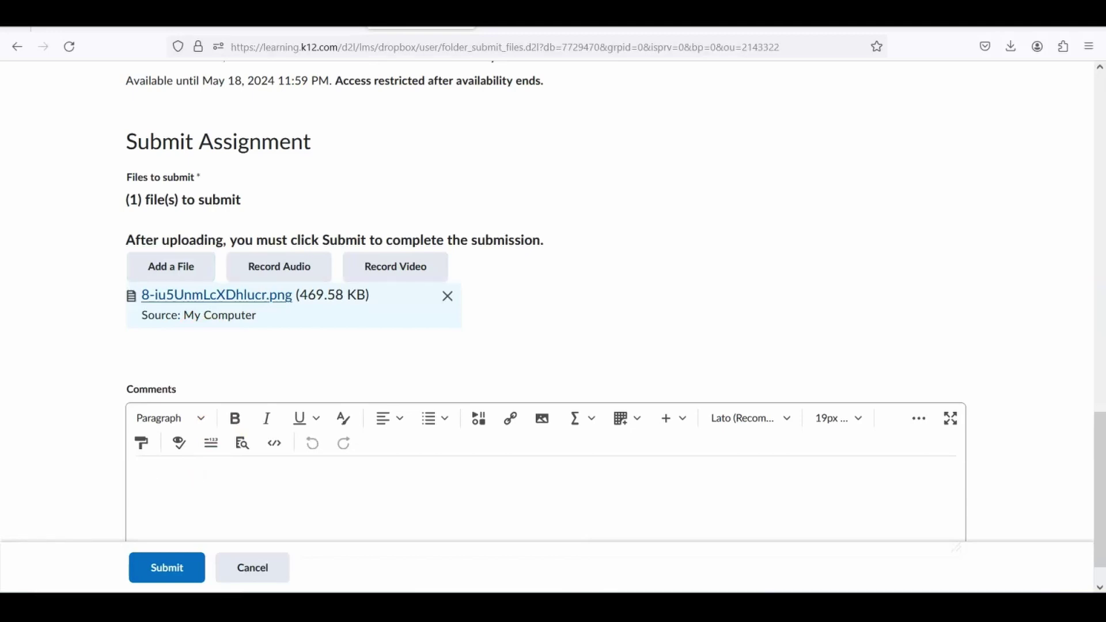
scroll(375, 417, down, 1)
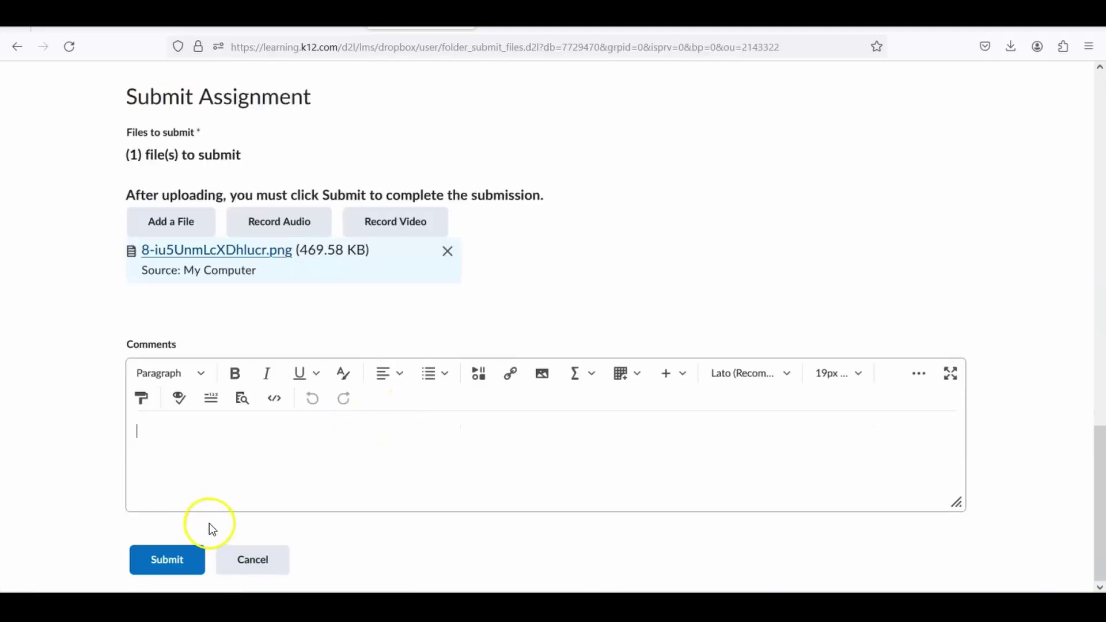
scroll(537, 315, up, 12)
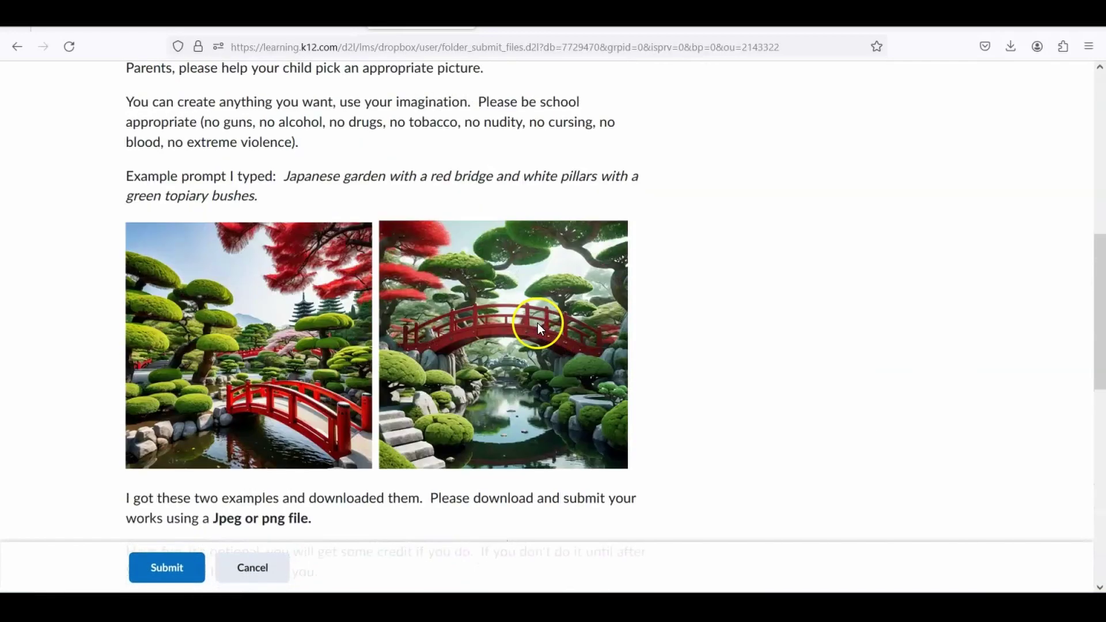
scroll(537, 323, down, 4)
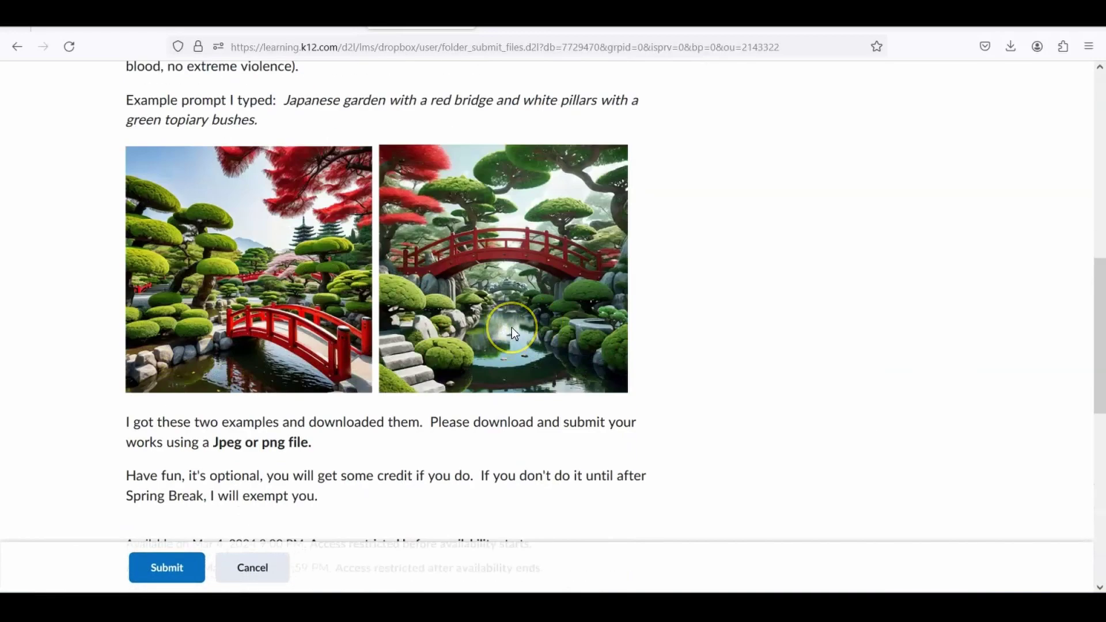
scroll(535, 333, up, 10)
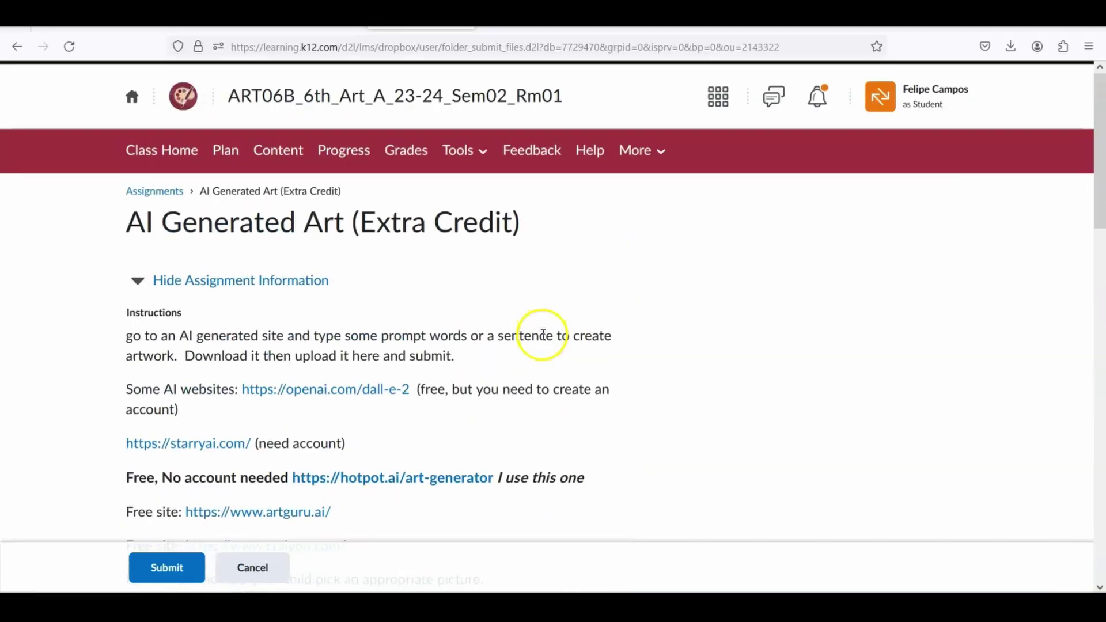
scroll(720, 236, down, 18)
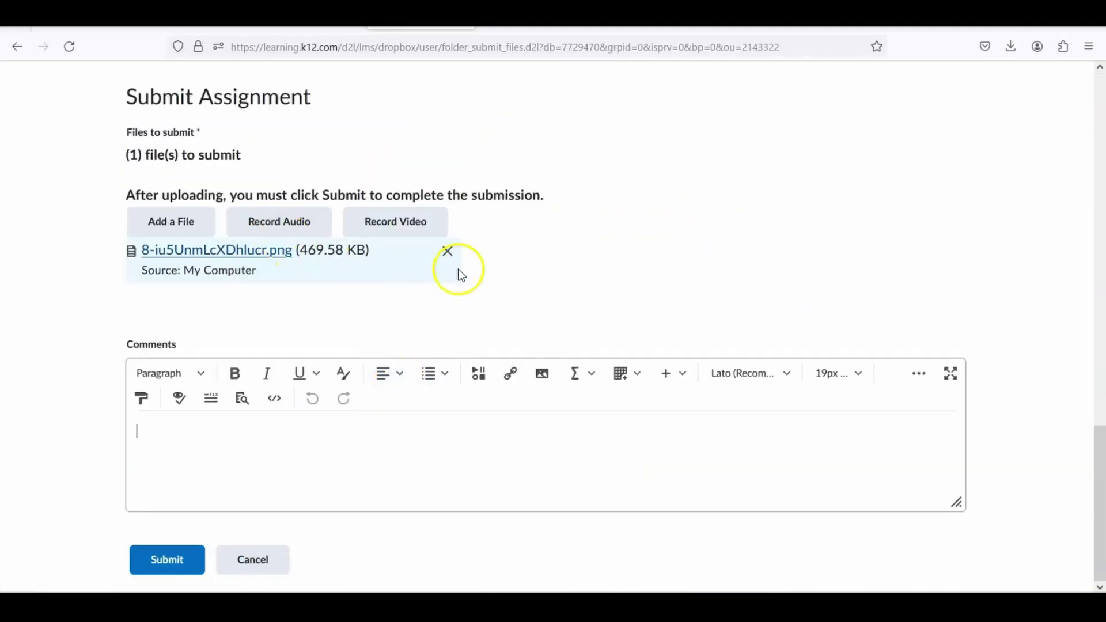
Remove the 469.58 KB PNG attachment so the assignment lists zero files to submit.
click(447, 251)
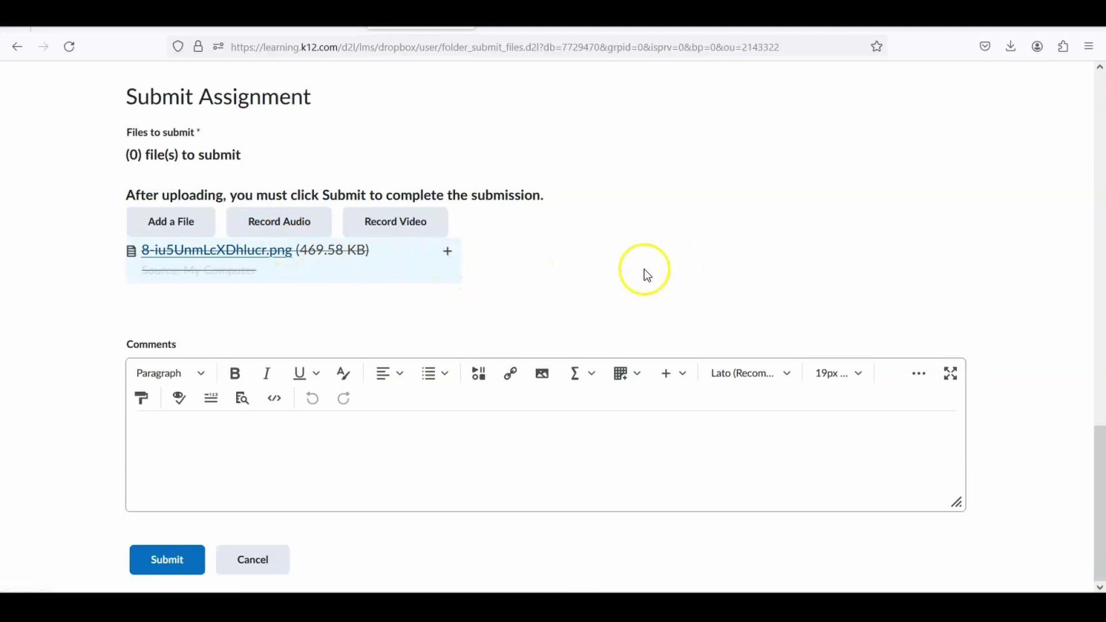
scroll(640, 276, up, 5)
scroll(626, 311, down, 4)
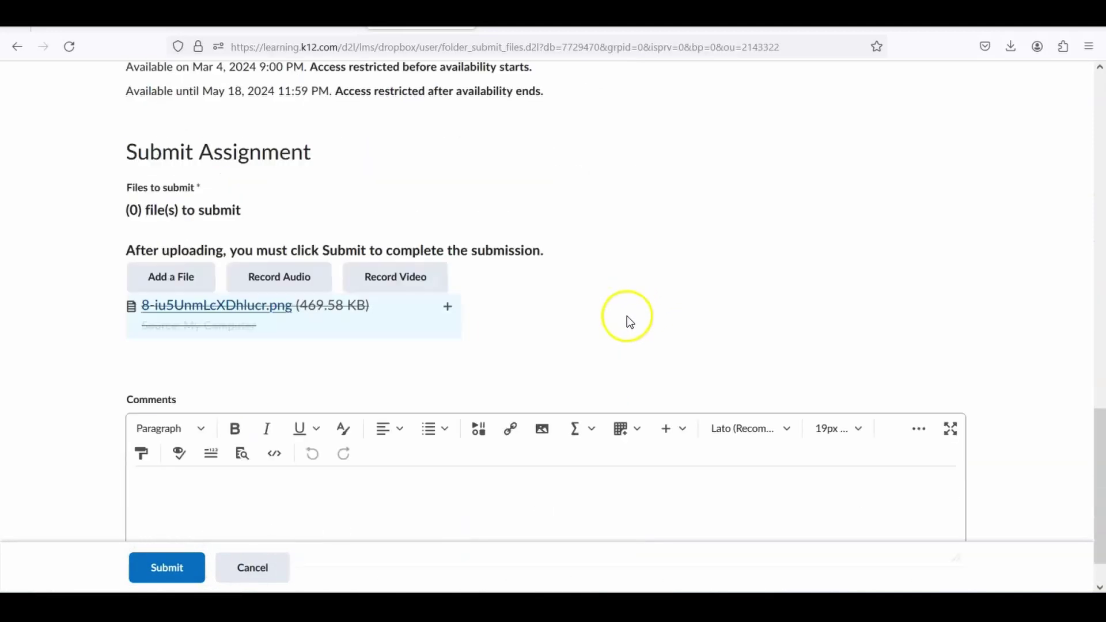
scroll(626, 320, up, 15)
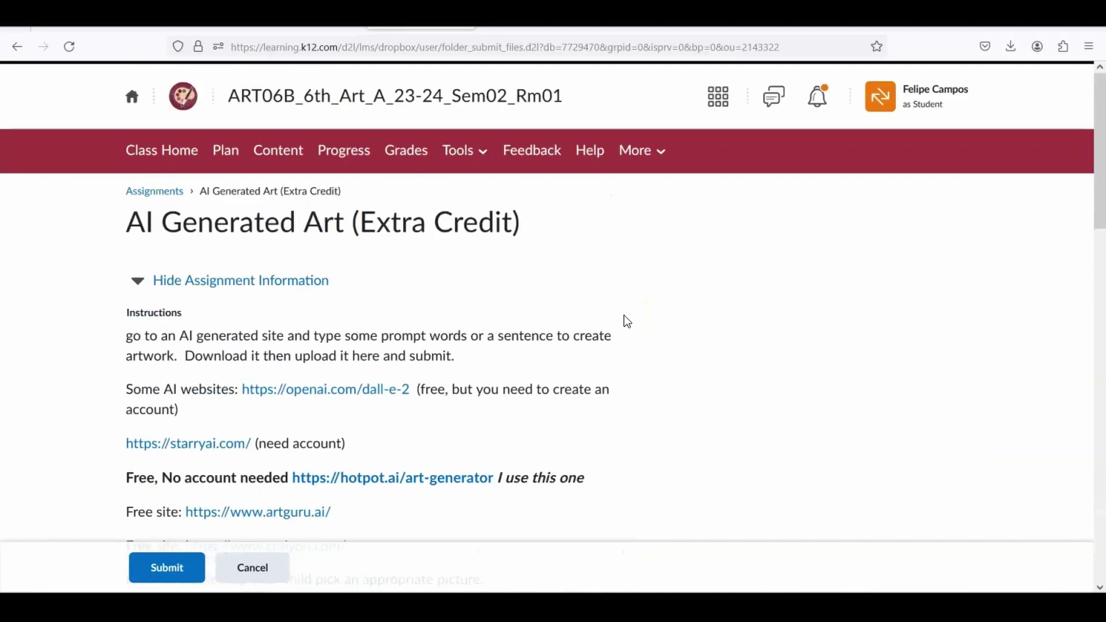